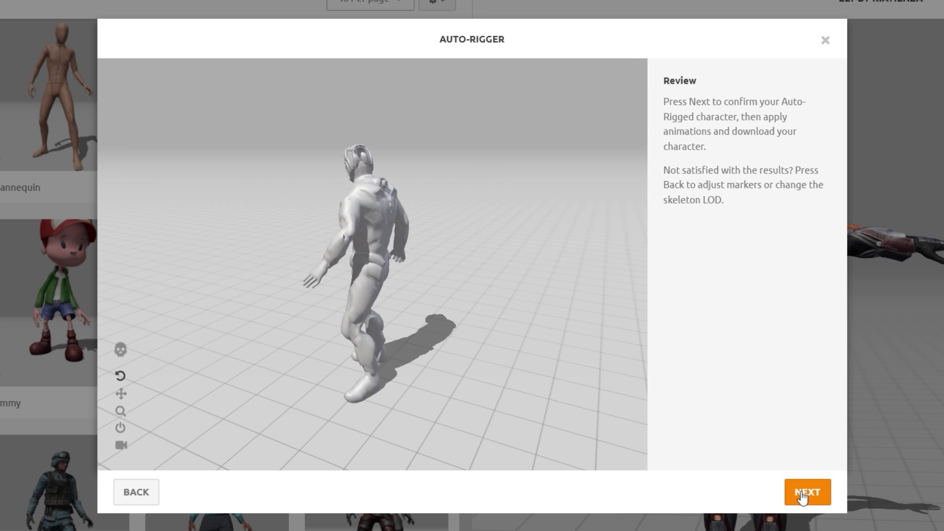
Accept the auto-rigged character, search the animations for "jump" and apply a Jumping animation to it
left_click(801, 495)
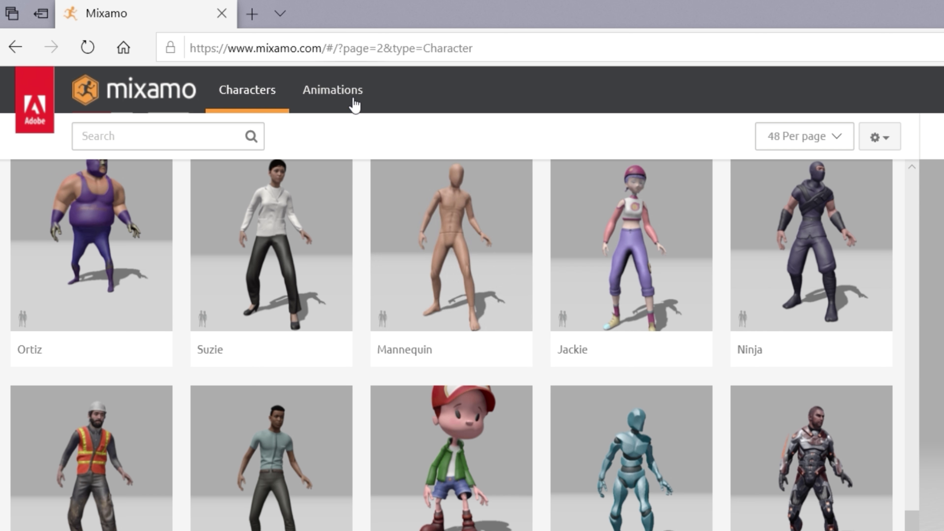
left_click(181, 51)
left_click(112, 70)
type("jump")
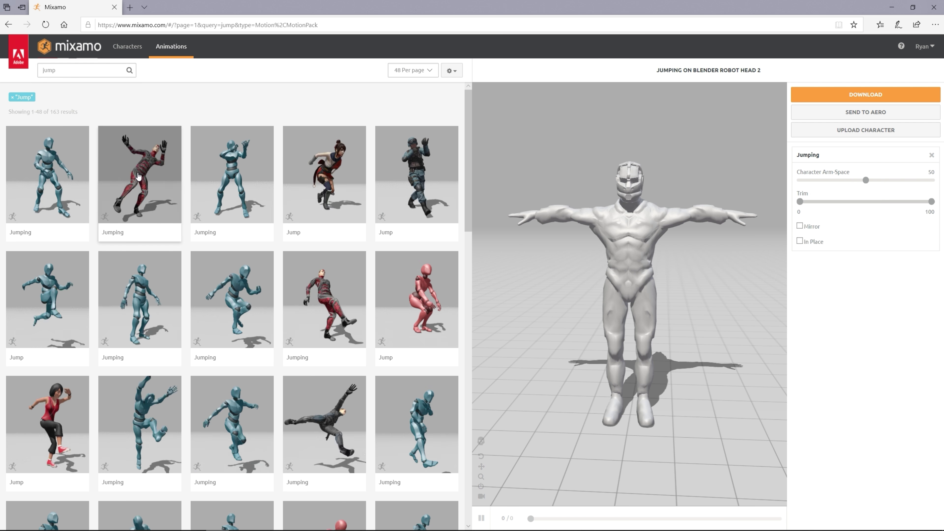
left_click(149, 160)
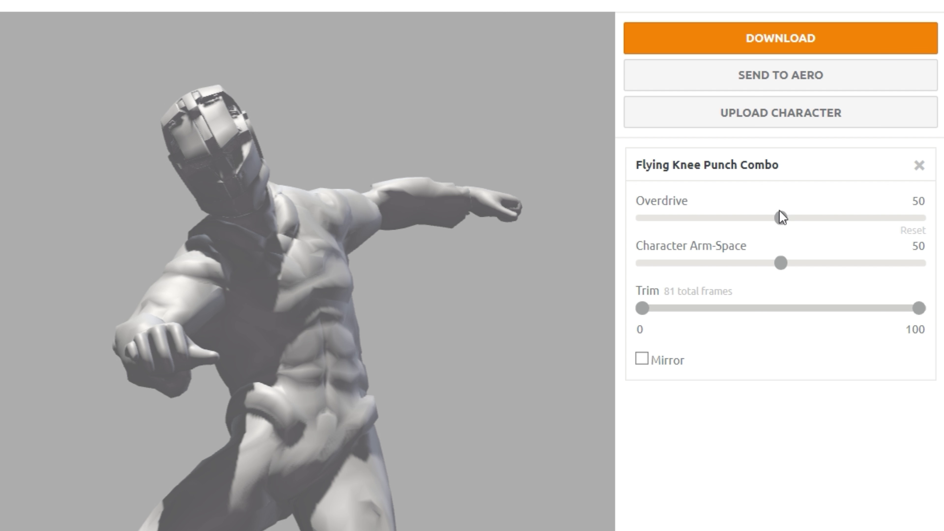
Set Flying Knee Punch Combo's Overdrive to 12 and Character Arm-Space to 81, and download it as FBX at 24 frames per second
left_click_drag(697, 220, 678, 223)
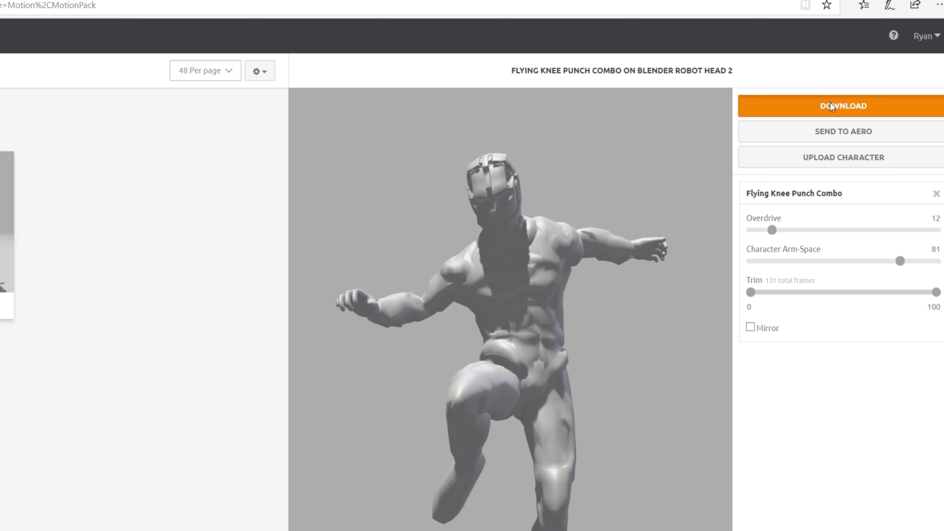
left_click(830, 106)
left_click(193, 212)
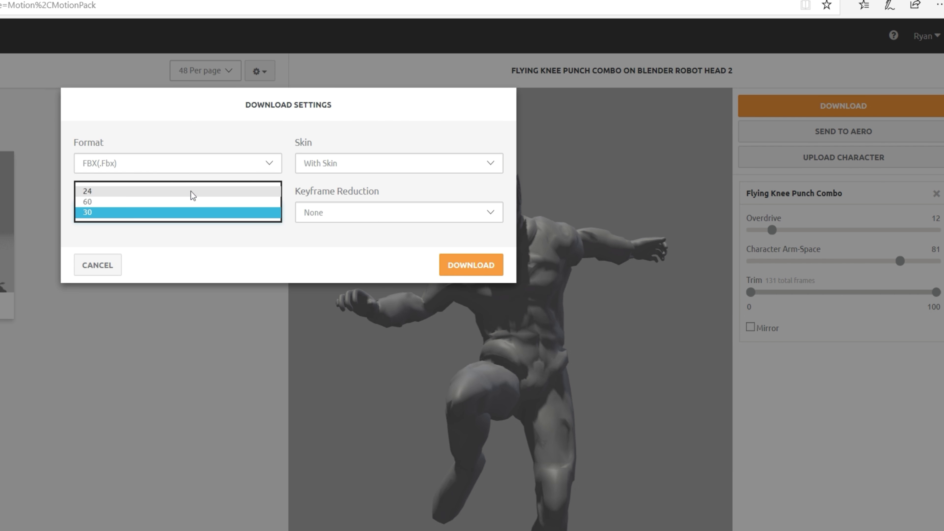
left_click(204, 194)
left_click(448, 262)
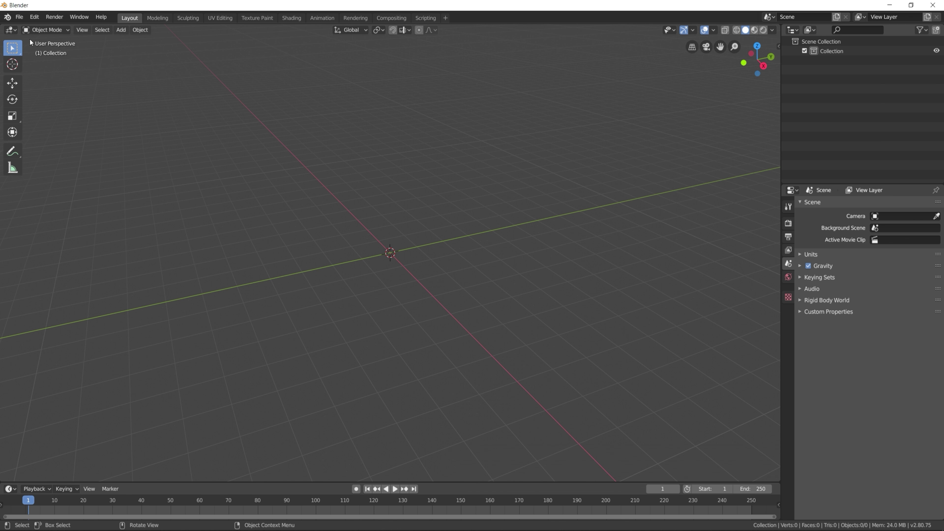
Switch to Blender and import Flying Knee Punch Combo.fbx from the Desktop
left_click(19, 17)
mouse_move(23, 148)
left_click(124, 164)
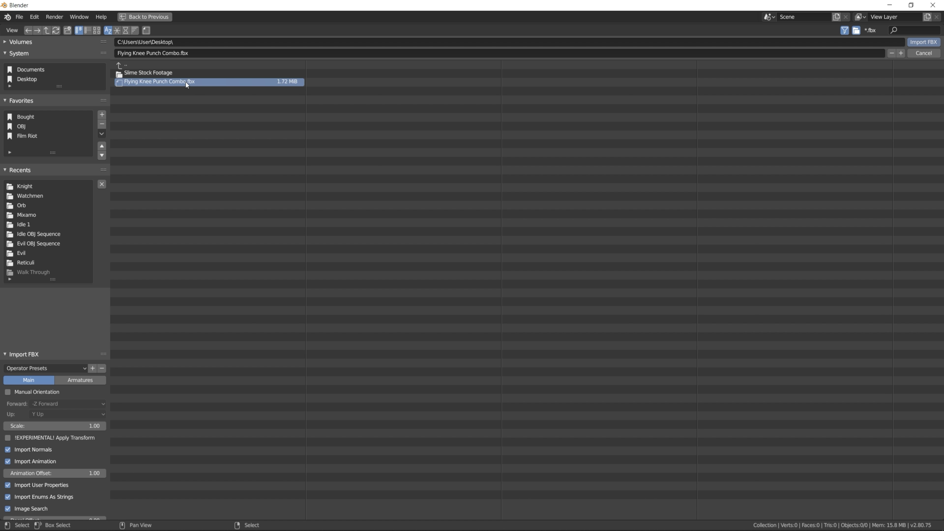
double_click(186, 82)
Scale the imported armature up uniformly to about 3.56
key("s")
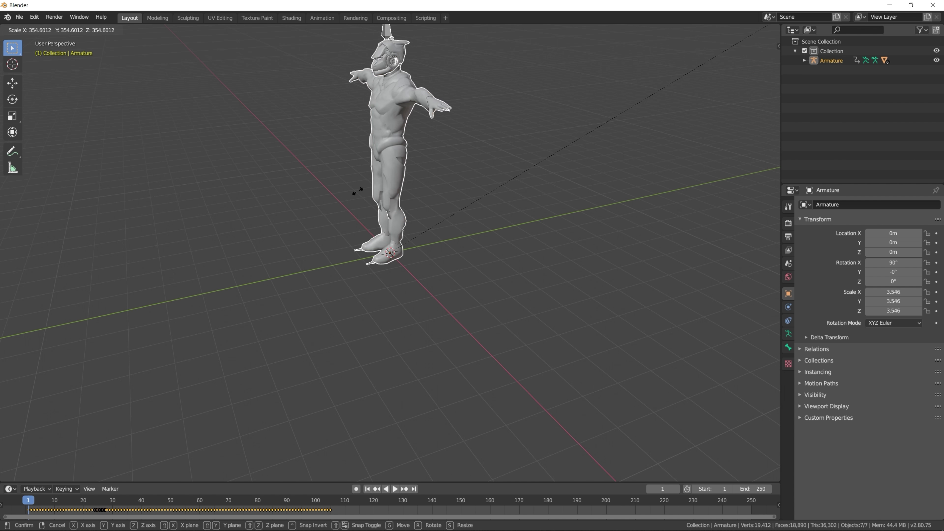
left_click(302, 204)
scroll(337, 258, "up", 1)
left_click_drag(336, 255, 323, 240)
Play back the character's animation and shorten the scene's end frame to 106, where the keyframes stop
key("space")
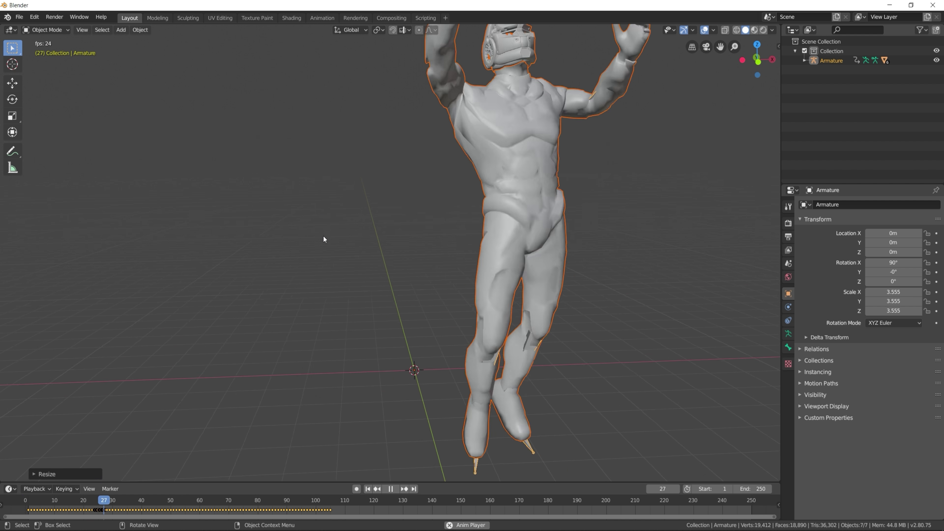
key("Escape")
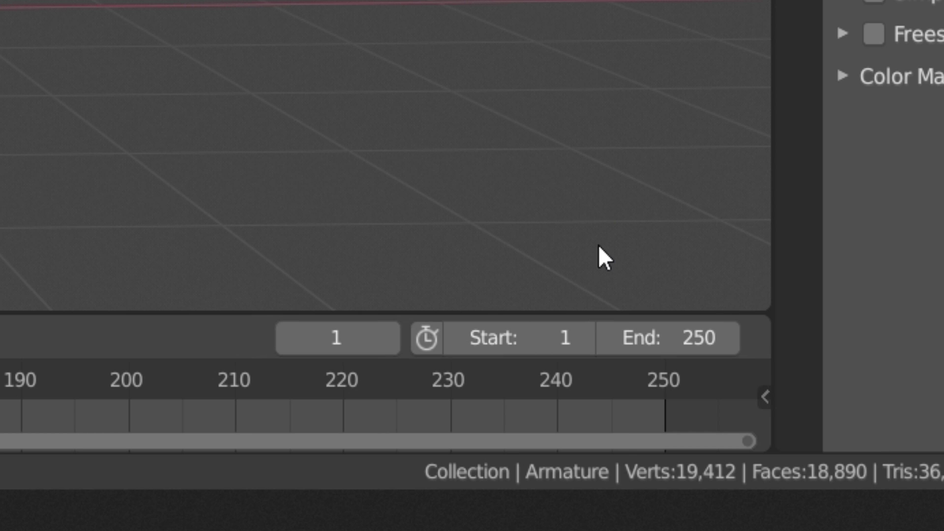
left_click_drag(740, 488, 731, 488)
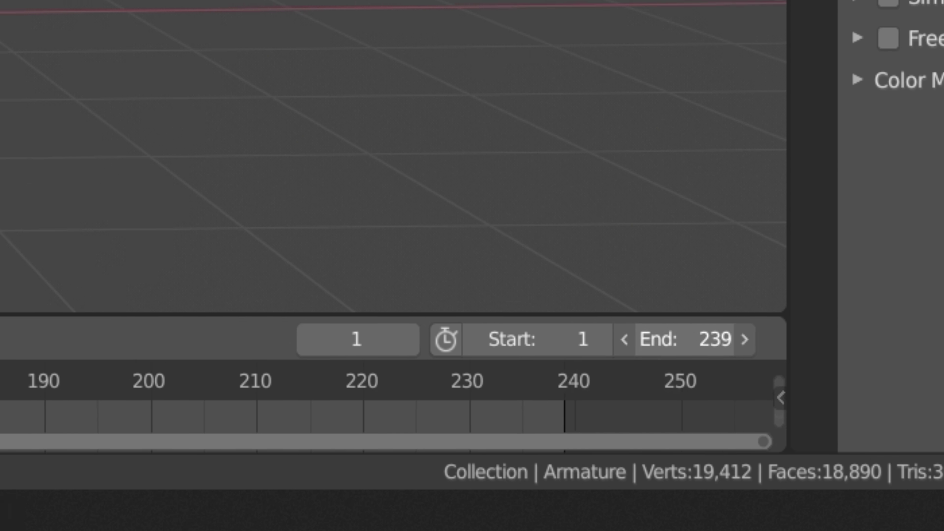
left_click_drag(715, 339, 668, 340)
Export the animated character as an OBJ sequence named Robot Jump into a new Desktop folder named Animated Obj
left_click(30, 8)
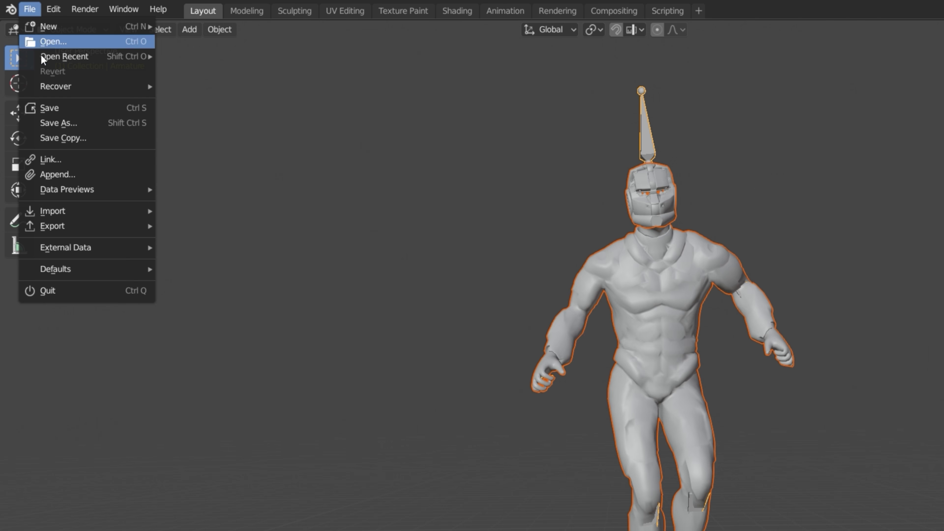
mouse_move(101, 227)
left_click(186, 301)
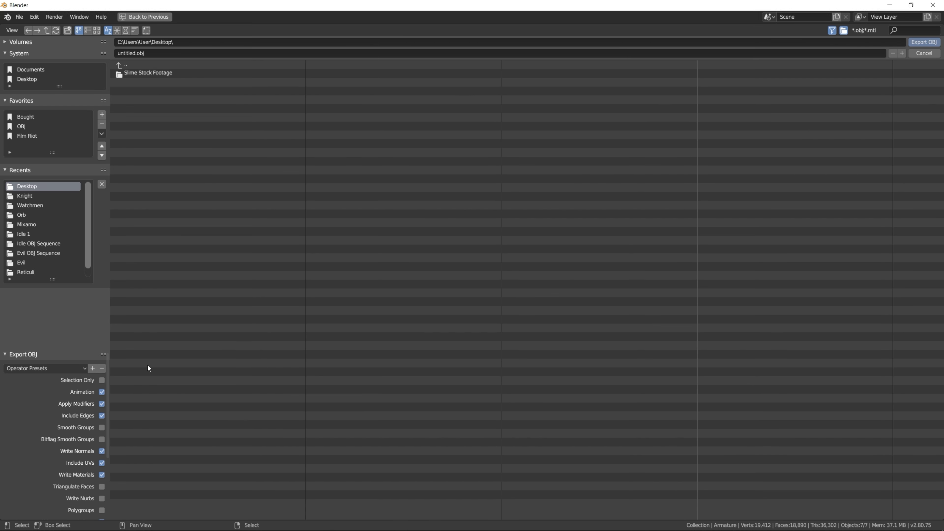
left_click(217, 53)
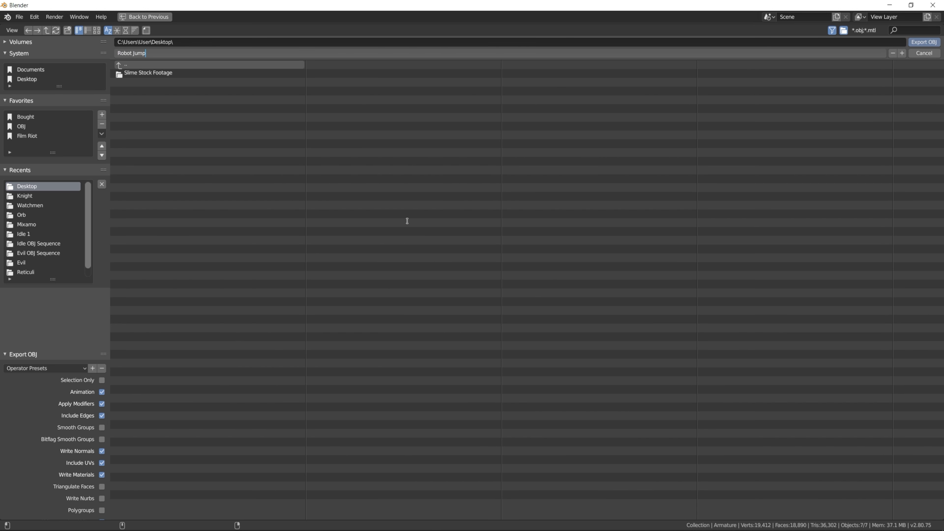
key("Return")
left_click(68, 30)
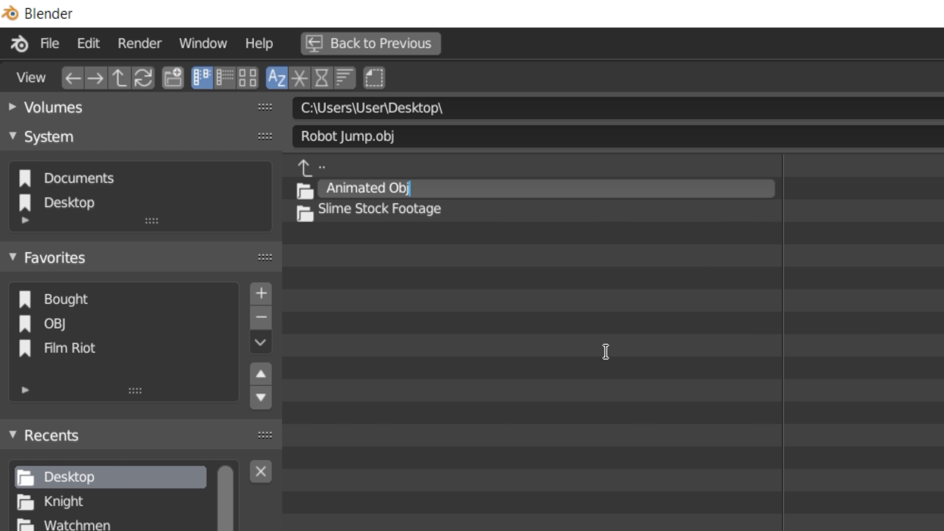
left_click(540, 189)
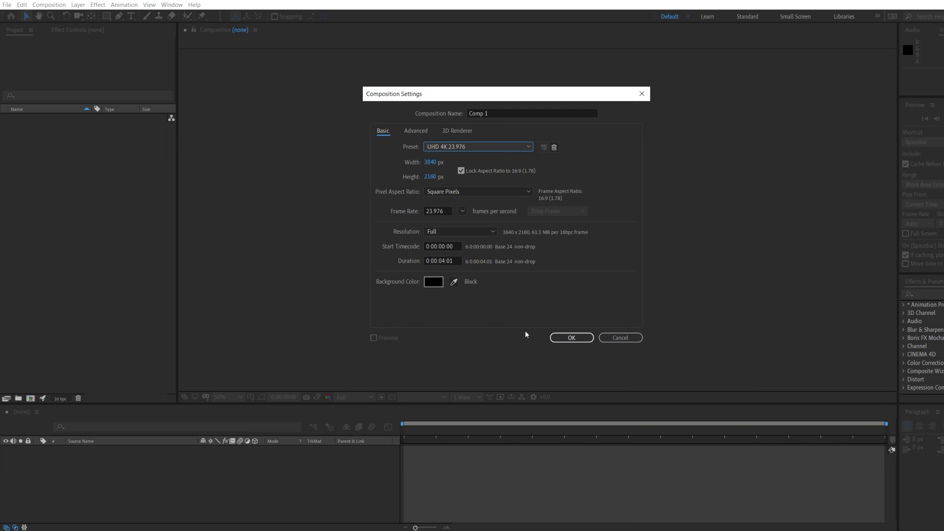
In After Effects, create a UHD 4K 23.976 composition lasting 0:00:04:01 and add a solid named Element
left_click(570, 337)
left_click(78, 5)
mouse_move(90, 15)
left_click(238, 24)
type("Element")
key("Return")
Apply the Element effect to the solid and open its Scene Setup
left_click(98, 4)
mouse_move(263, 72)
left_click(303, 72)
left_click(51, 73)
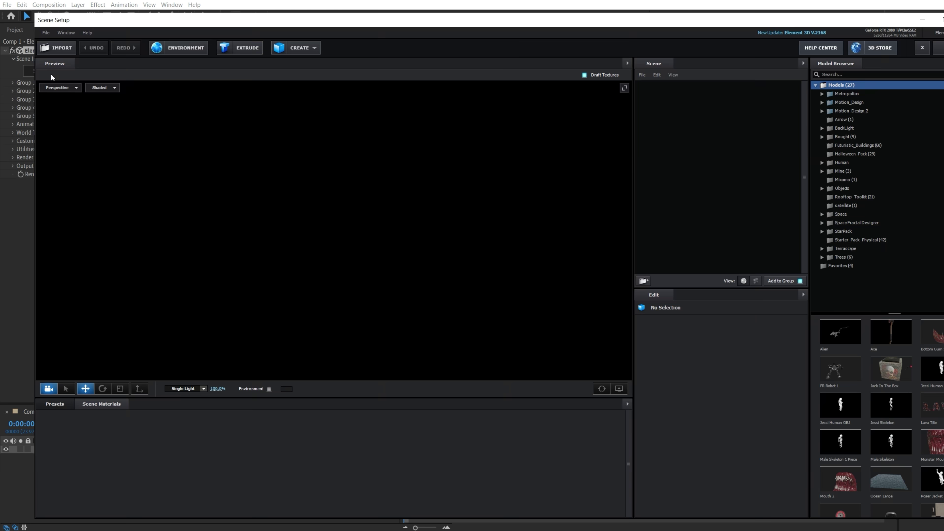
Import the Robot Jump 3D sequence from the Animated Obj folder with Physical Shader materials and normalize the model's size
left_click(45, 31)
mouse_move(51, 45)
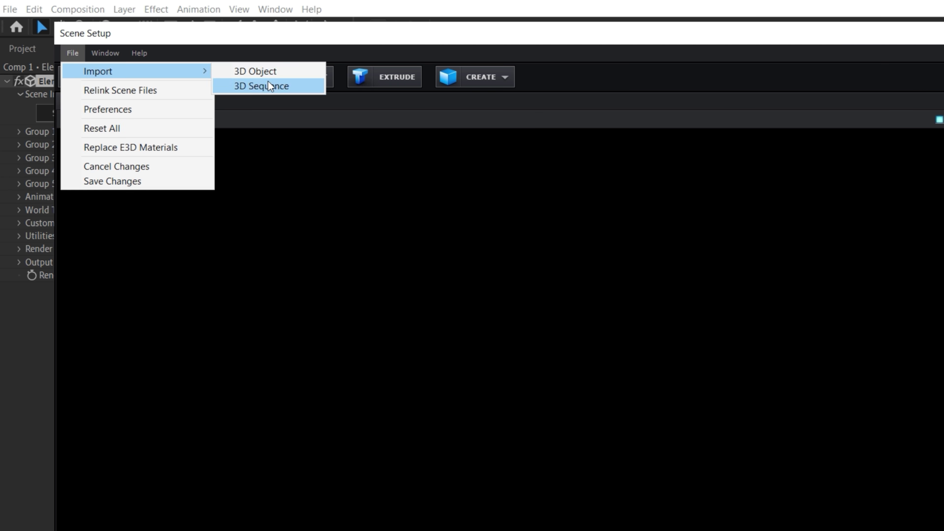
left_click(268, 85)
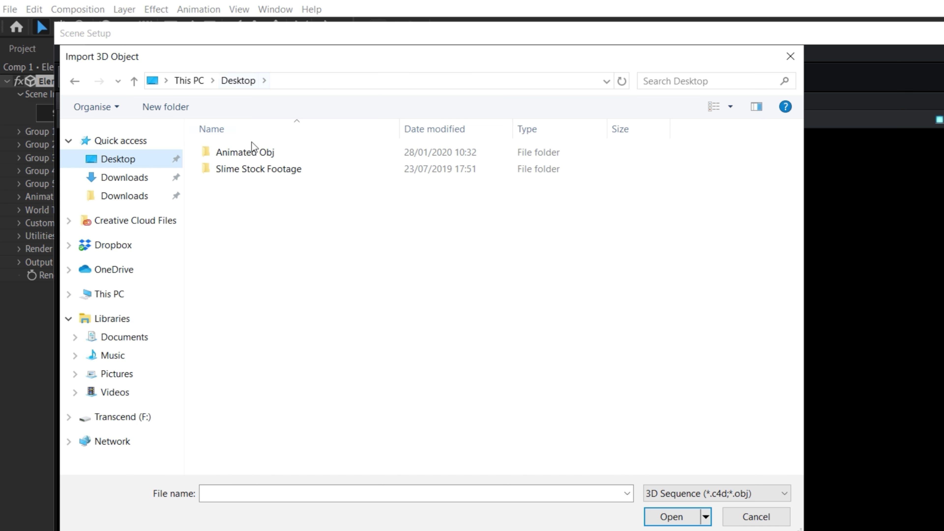
double_click(254, 152)
left_click(665, 511)
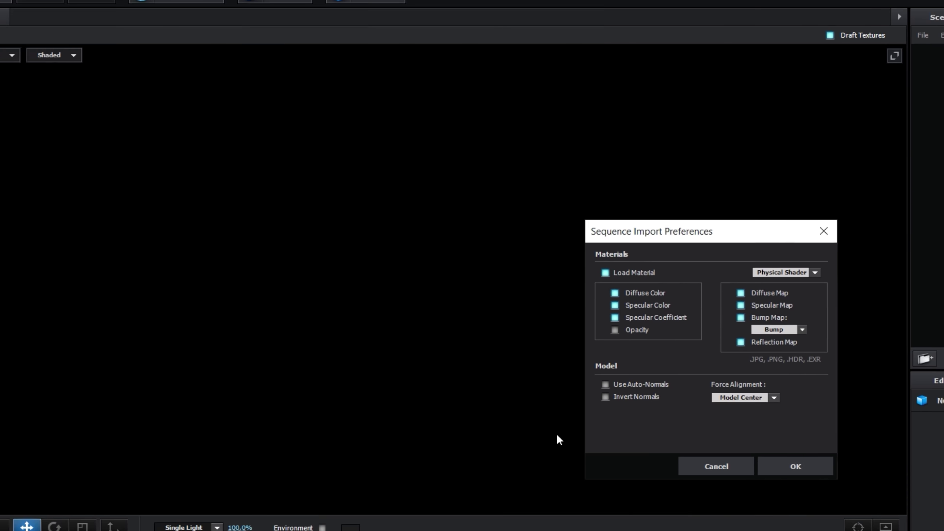
left_click(740, 428)
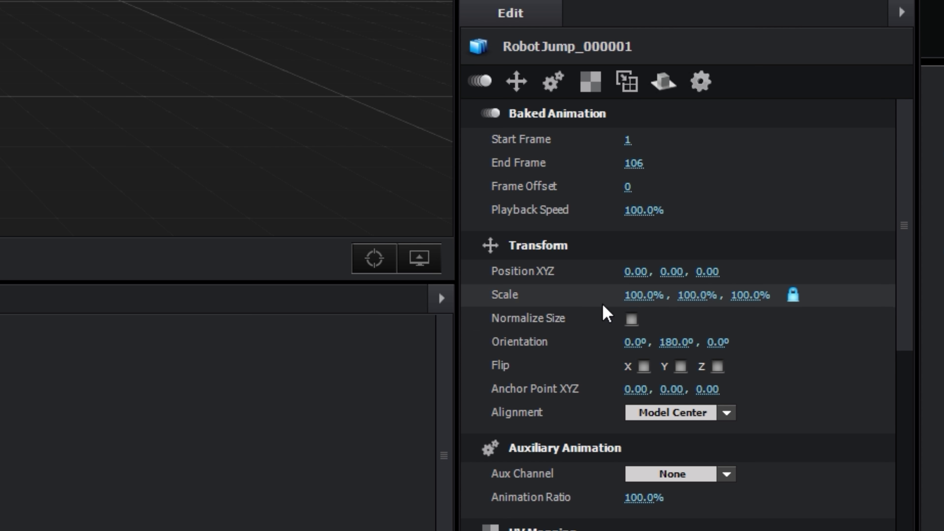
left_click(632, 319)
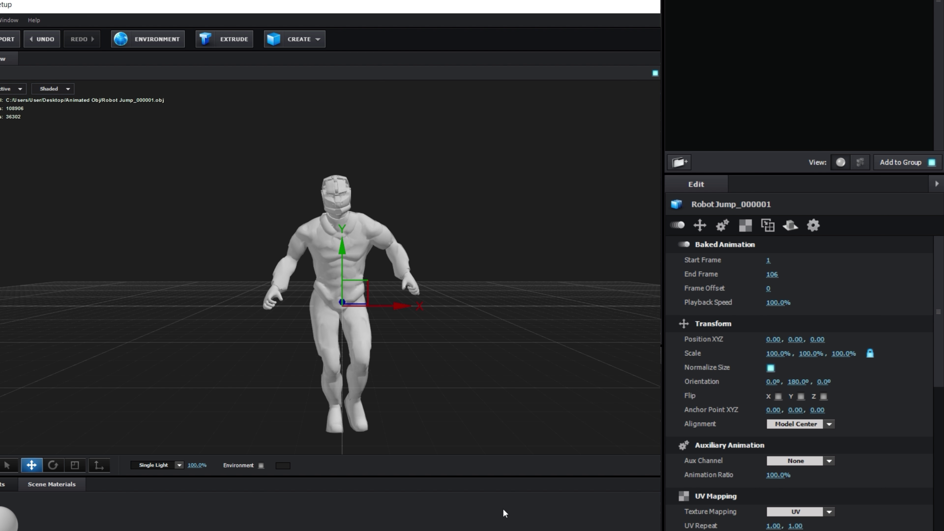
Give the robot its metal materials and load Basic_2K_05.dds as the scene's environment texture
left_click_drag(773, 260, 928, 273)
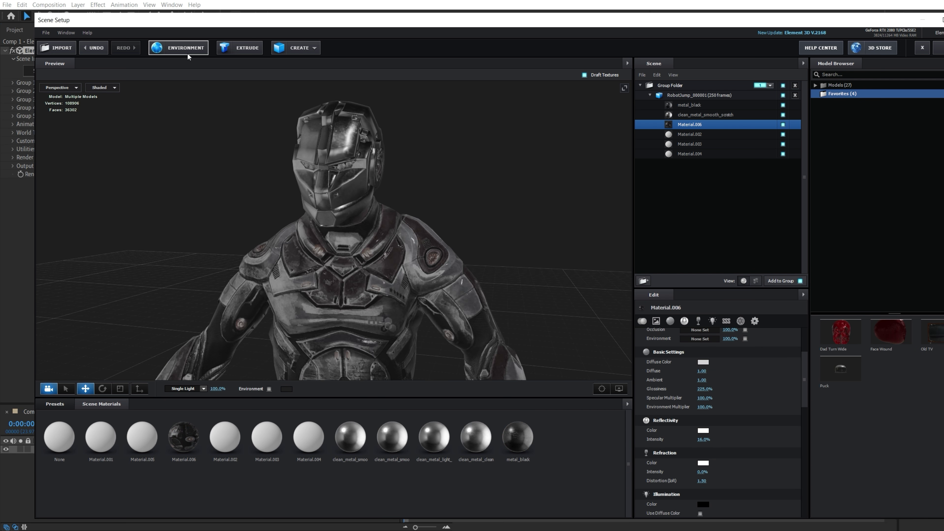
left_click(184, 51)
left_click(515, 225)
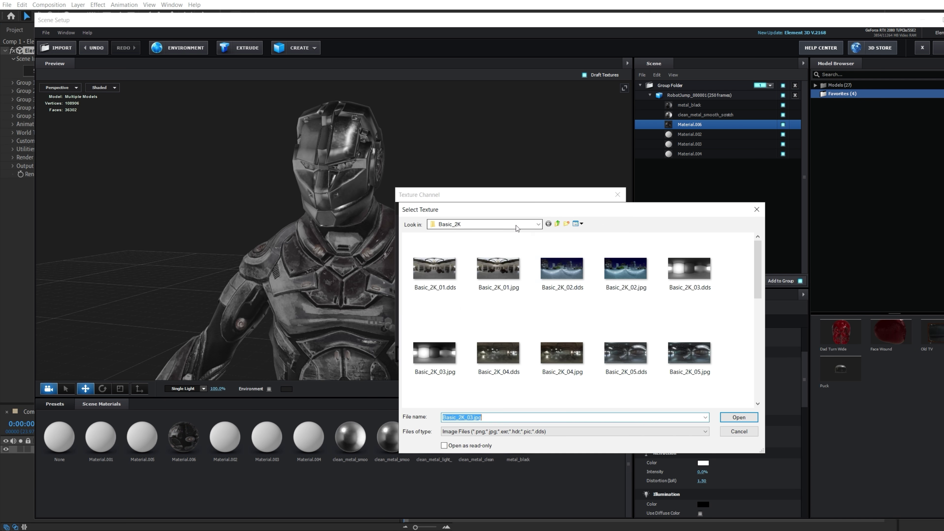
double_click(626, 352)
left_click(600, 352)
left_click_drag(556, 250, 523, 249)
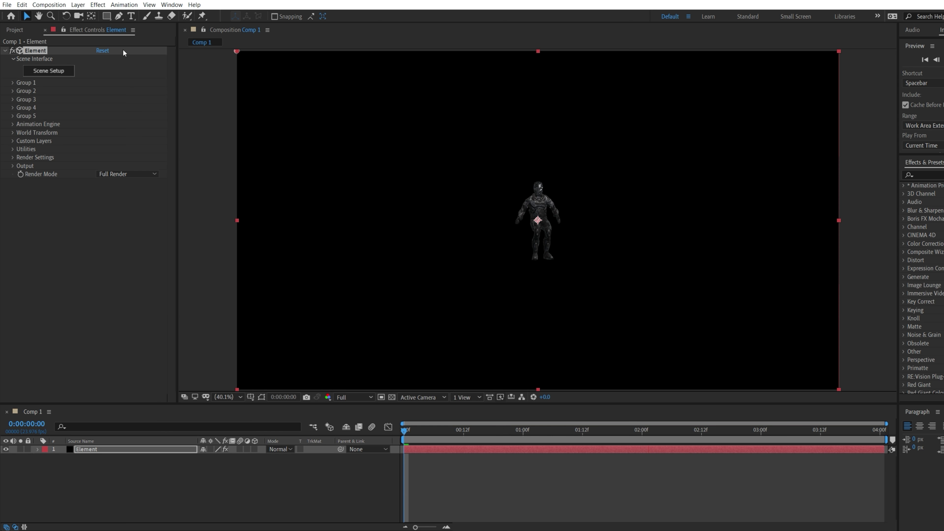
Add a new camera layer to Comp 1
left_click(77, 4)
mouse_move(89, 15)
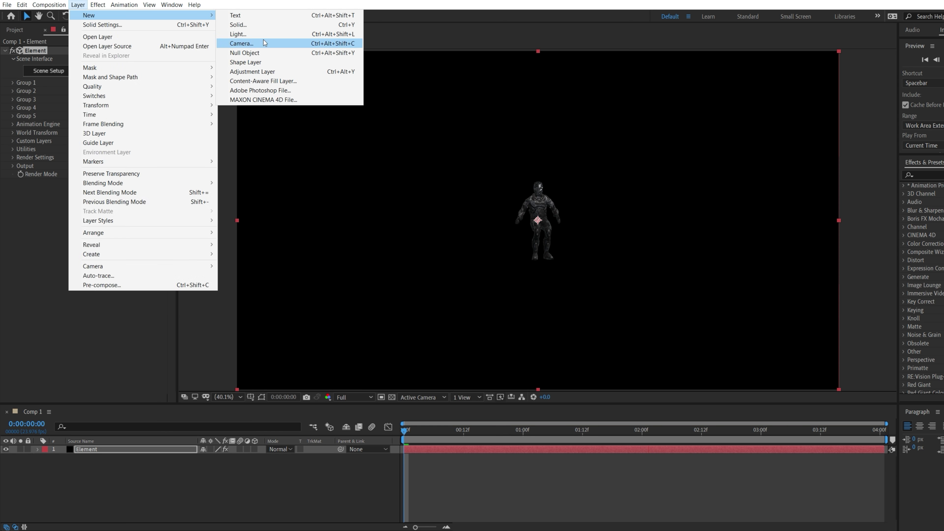
left_click(263, 42)
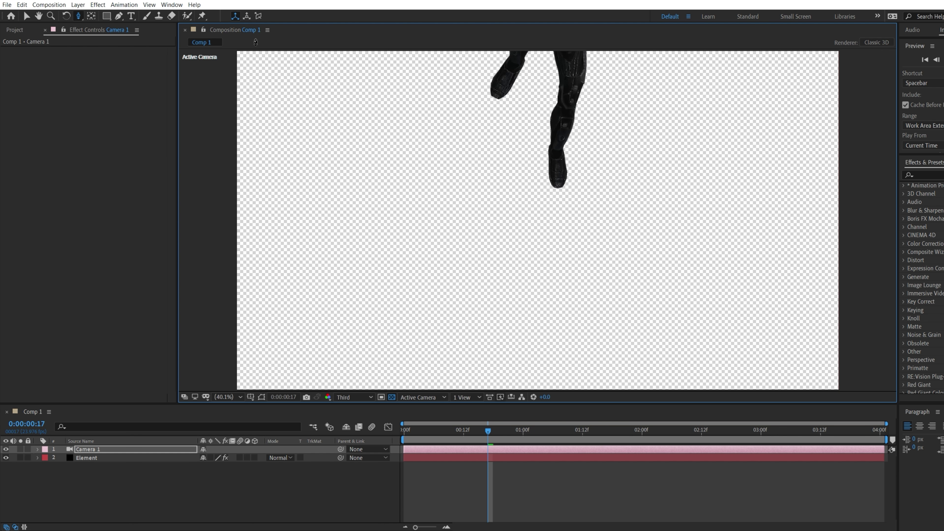
Set Camera 1's orientation to 22°, 356°, 0° and Z Rotation to -6°, keyframe the orientation at 0:00:00:20 and preview it
key("r")
left_click_drag(204, 458, 217, 458)
left_click_drag(212, 483, 211, 483)
mouse_move(489, 431)
left_mouse_down()
mouse_move(538, 432)
mouse_move(503, 432)
left_mouse_up()
left_click(62, 458)
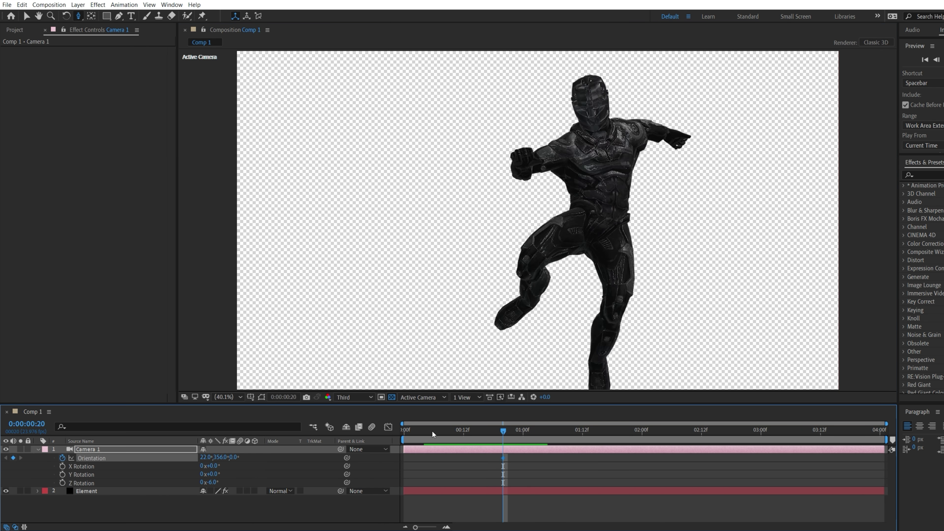
key("space")
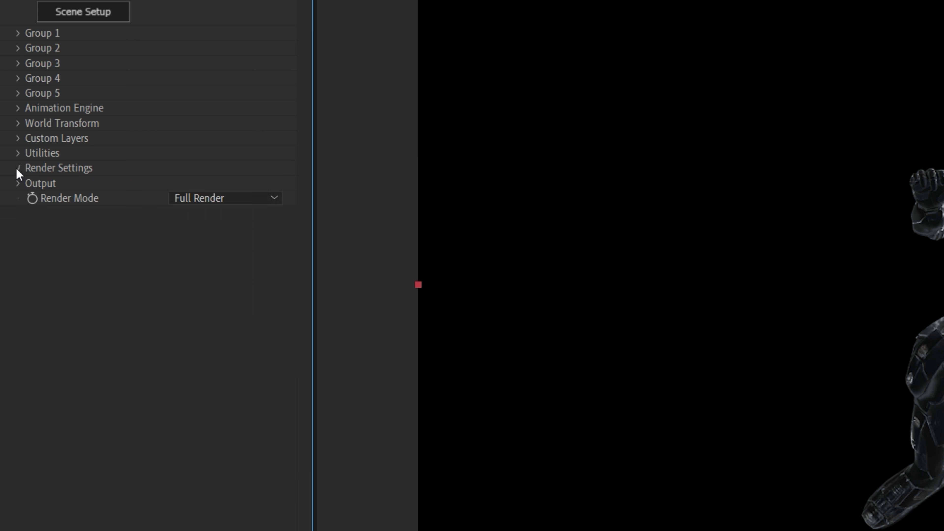
Adjust the Element effect's Render Settings to refine the robot's shading
left_click(17, 168)
left_click(78, 245)
left_click_drag(175, 347, 258, 351)
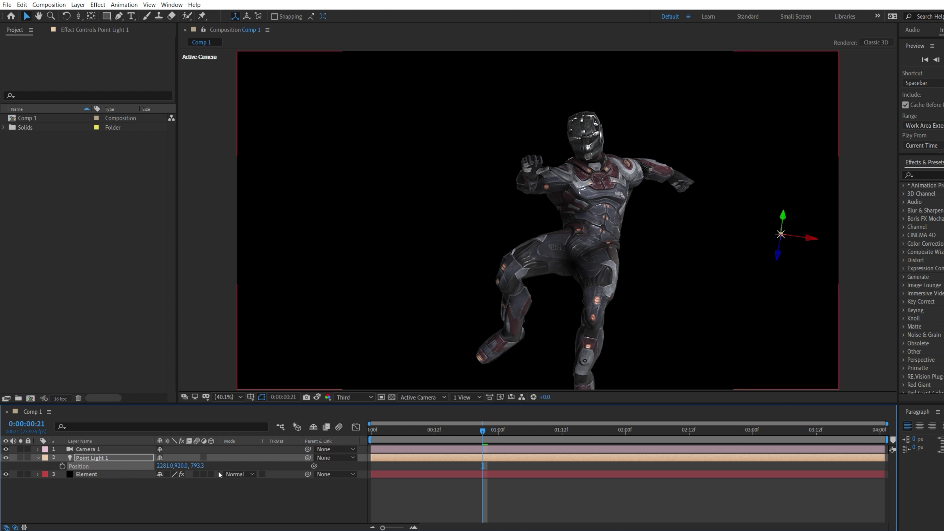
Reposition Point Light 1 higher beside the robot and duplicate it as a second point light with 1192% intensity
left_click_drag(260, 466, 187, 465)
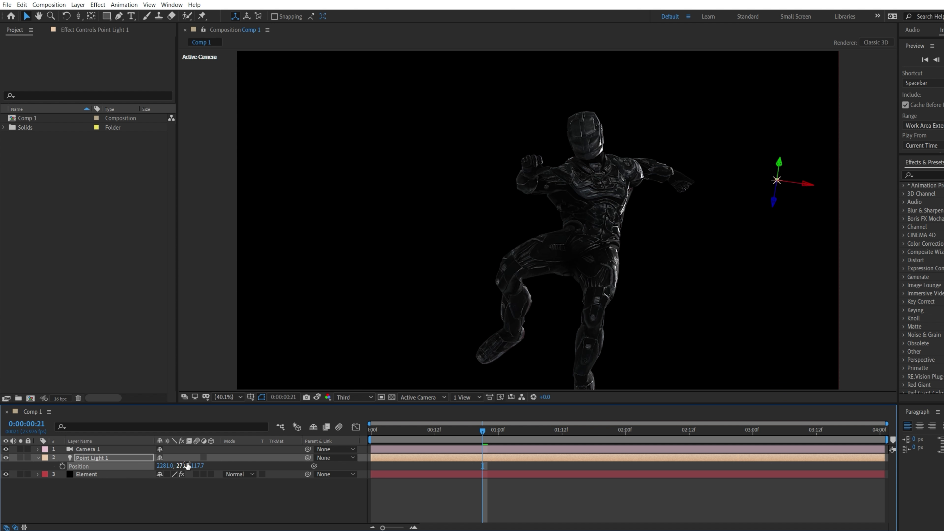
key("ctrl+d")
left_click(38, 458)
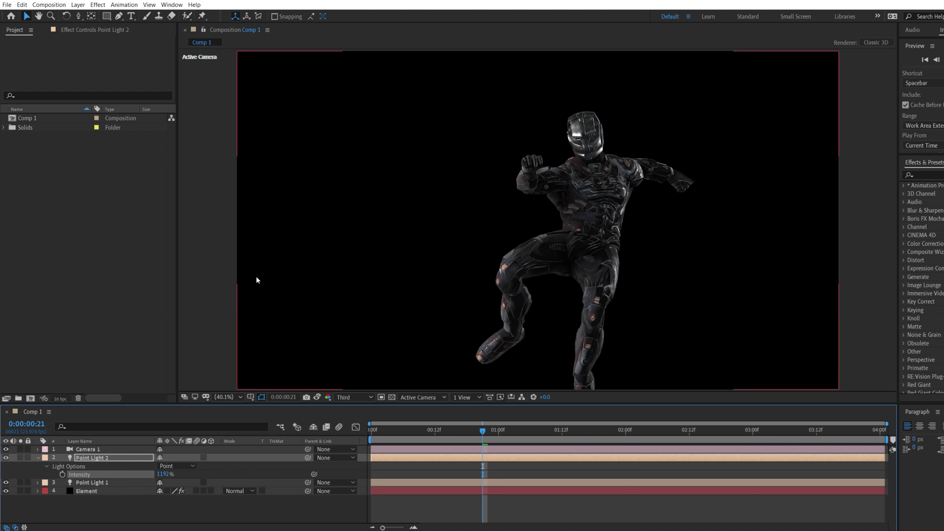
Change Point Light 2's colour in its light settings and adjust its position
left_click(77, 4)
left_click(97, 23)
left_click(270, 183)
left_click(203, 185)
left_click(280, 106)
left_click(279, 371)
key("p")
mouse_move(175, 466)
left_mouse_down()
mouse_move(197, 465)
mouse_move(178, 465)
left_mouse_up()
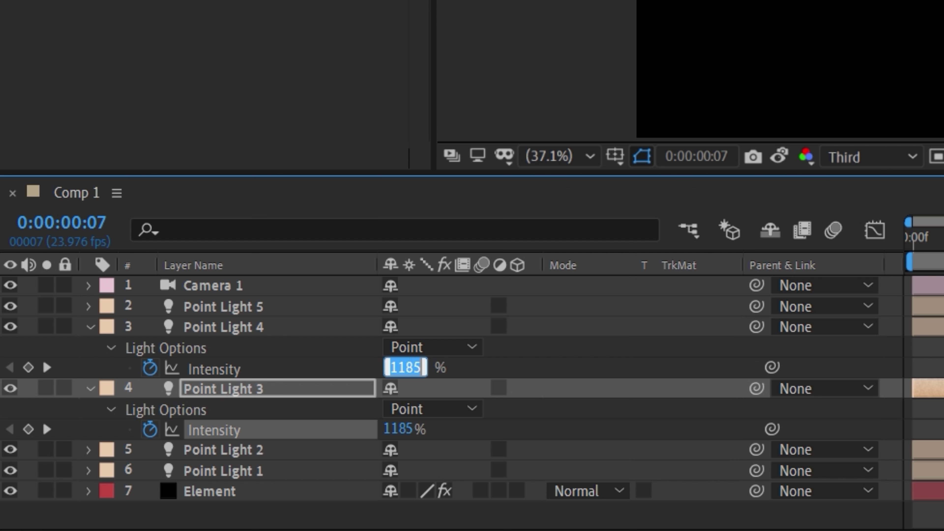
Keyframe the intensity of Point Light 4 and Point Light 3 at 0% at 0:00:00:07
type("0")
key("Return")
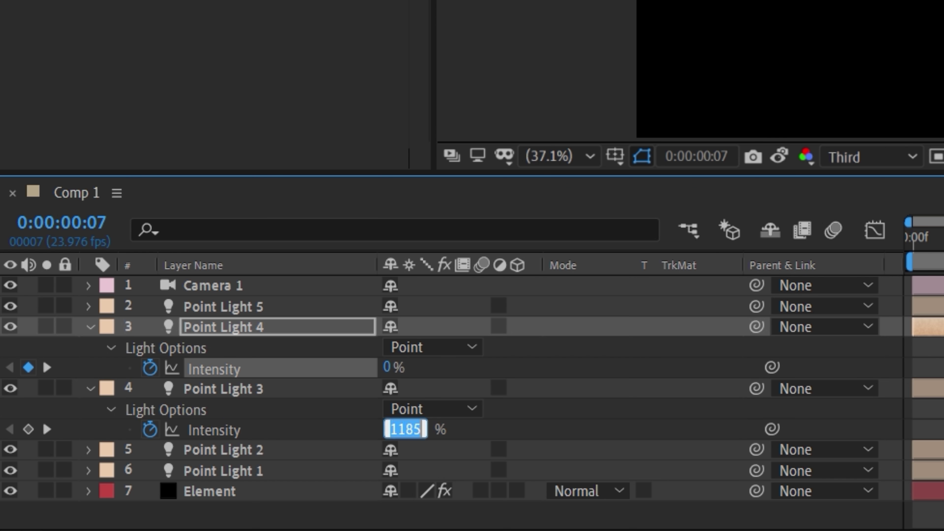
type("0")
key("Return")
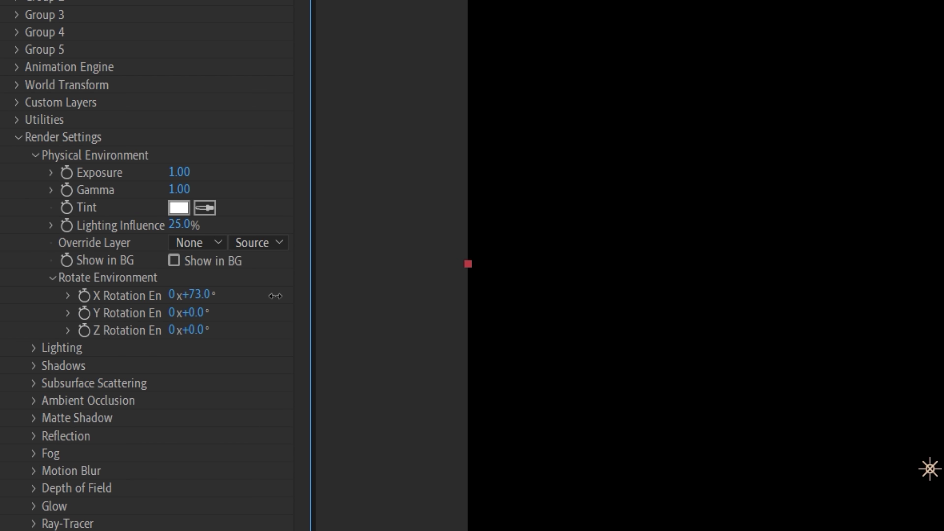
Adjust the X rotation of the Element effect's physical environment and open its Motion Blur mode options
left_click_drag(275, 296, 297, 295)
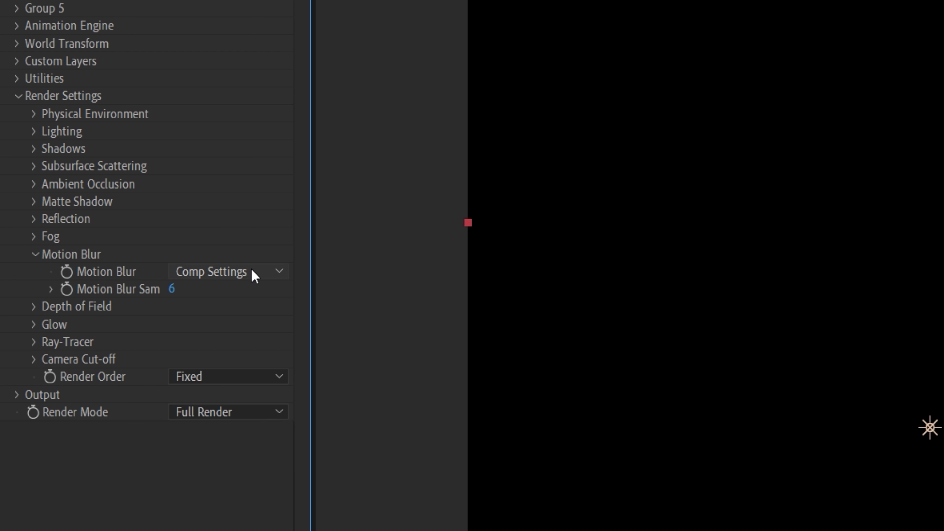
left_click(254, 275)
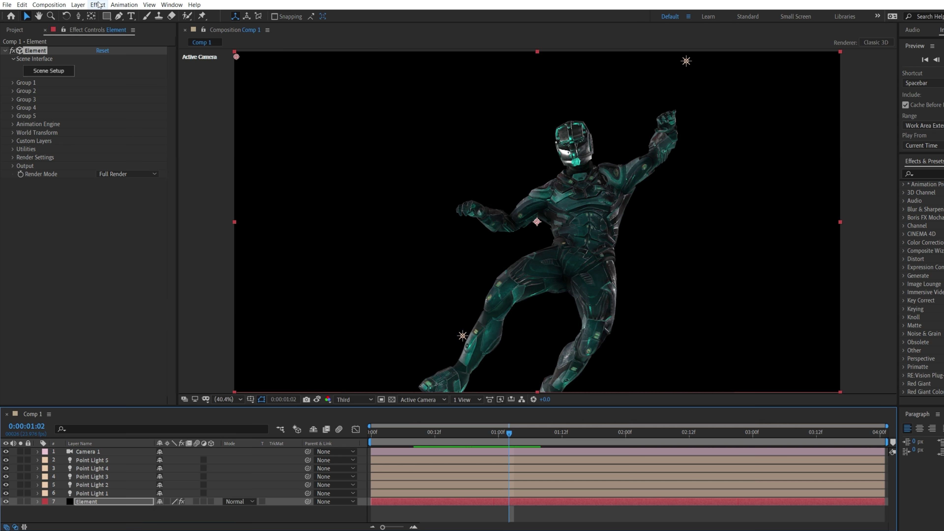
Apply the RSMB motion blur effect to the Element layer, enter its Blur Amount and preview the animation
left_click(98, 5)
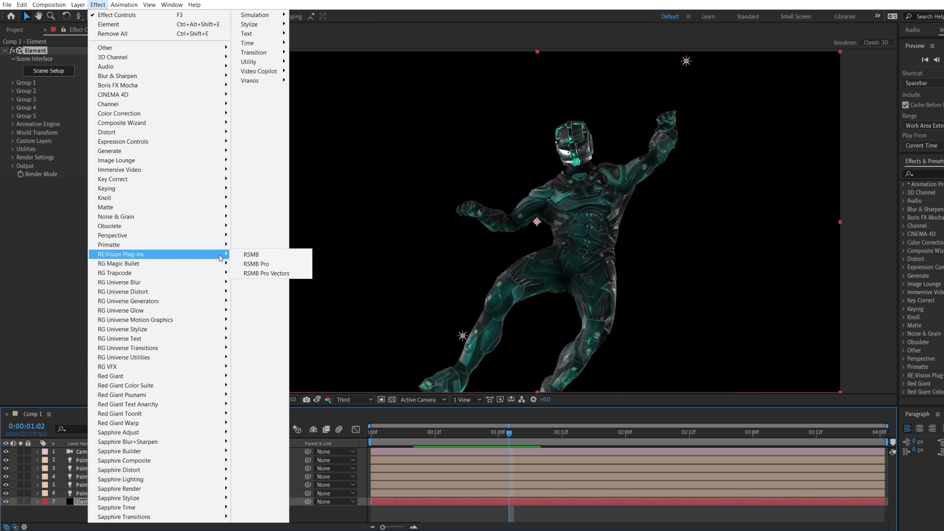
left_click(251, 254)
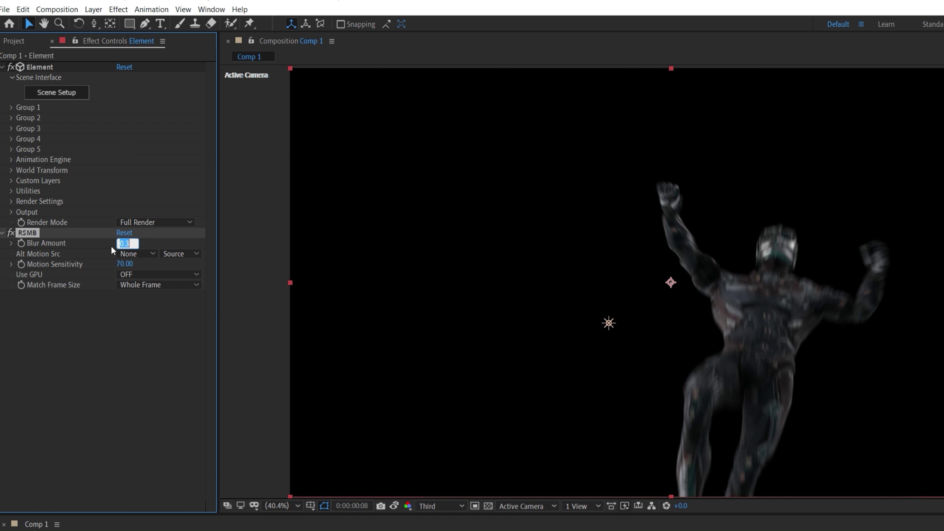
key("Return")
key("space")
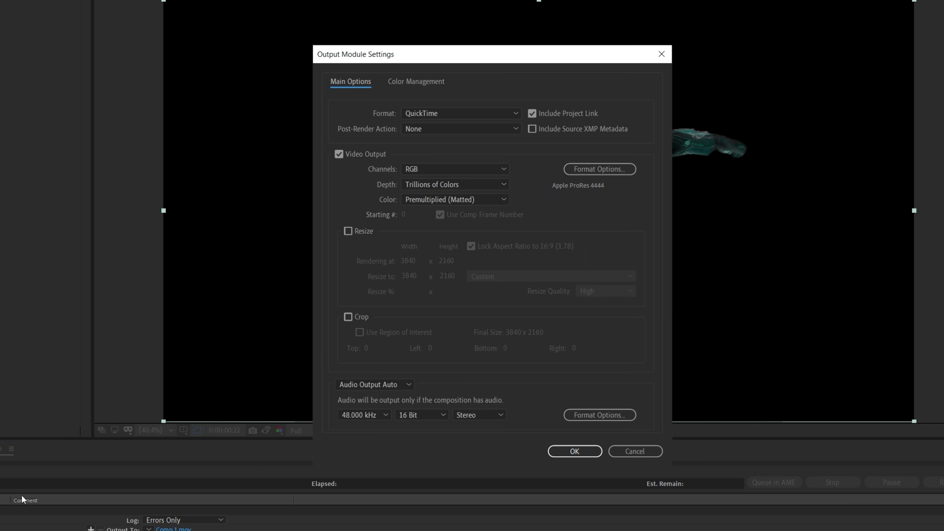
Render Comp 1 as a QuickTime movie and create a new composition from the rendered Robot Alpha.mov
left_click(574, 451)
left_click(938, 482)
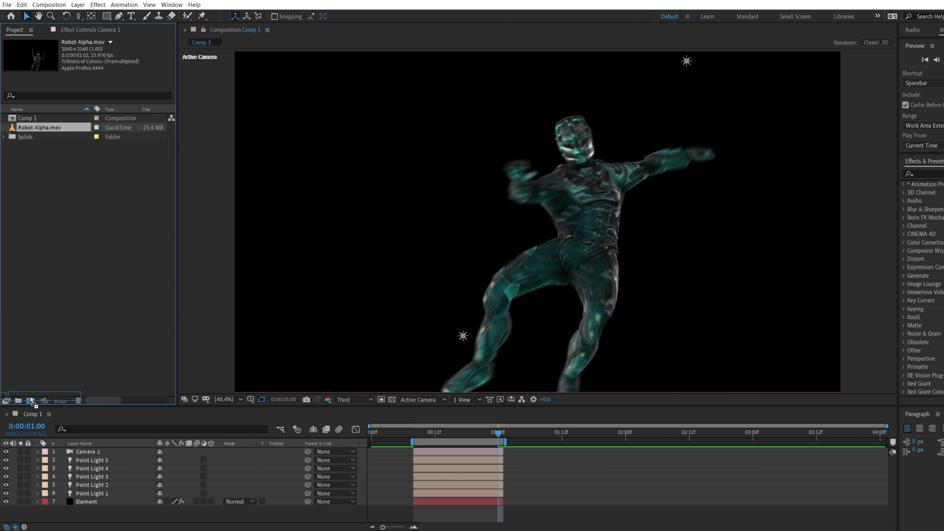
left_click_drag(31, 397, 31, 397)
key("space")
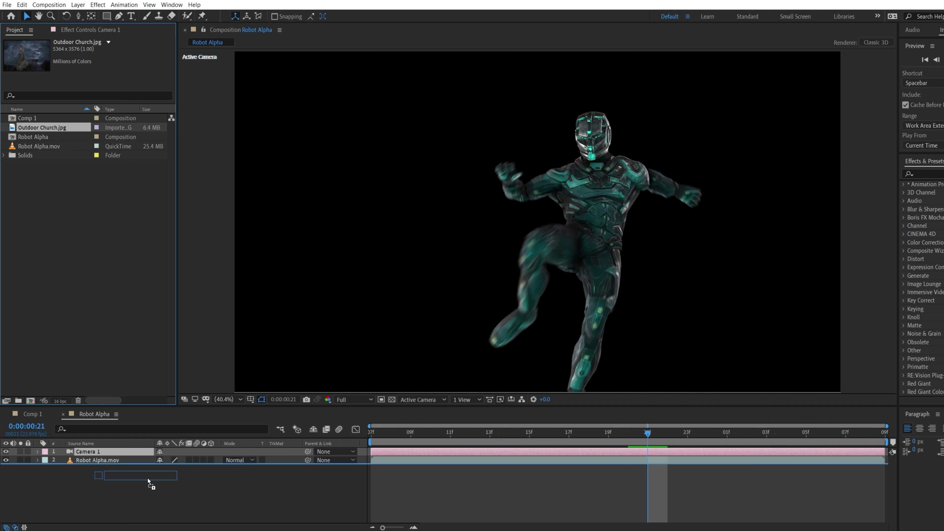
Add Outdoor Church.jpg below Robot Alpha.mov, make it a 3D layer, and check its placement behind the robot at different frames
left_click_drag(147, 478, 198, 476)
left_click(211, 468)
key("p")
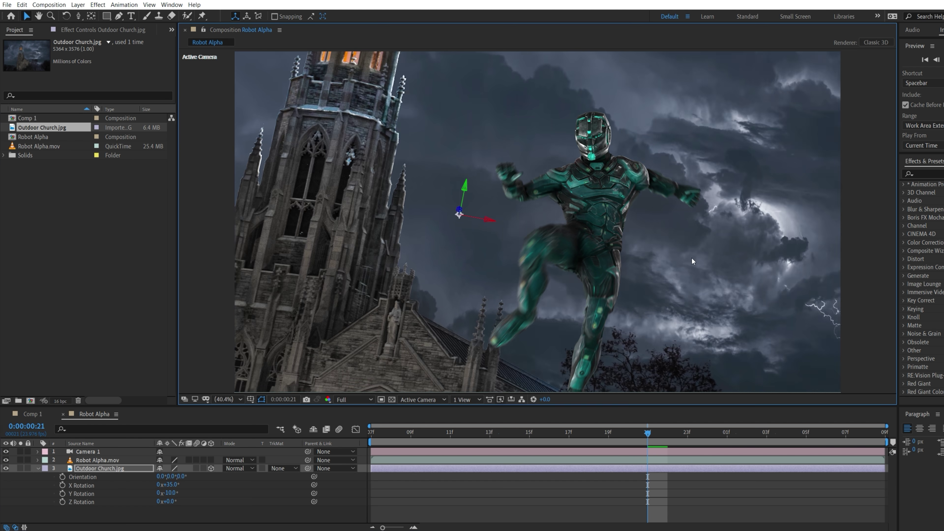
left_click_drag(647, 431, 668, 432)
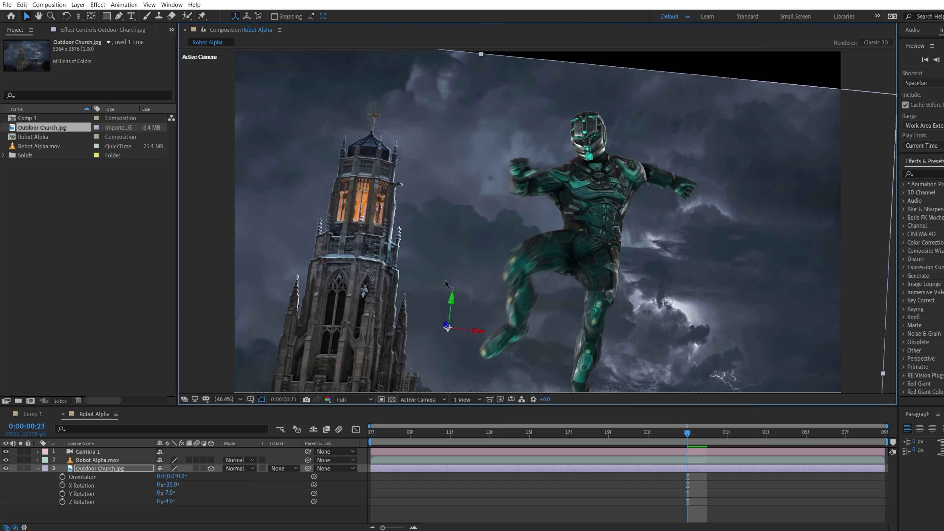
left_click_drag(668, 432, 643, 435)
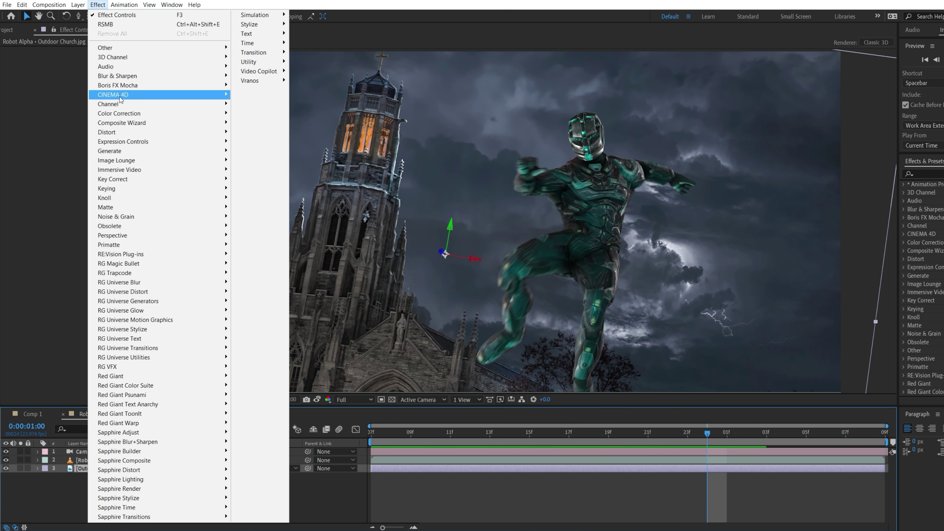
Darken the Outdoor Church.jpg layer with a Curves effect and add a Tint effect at 25%
mouse_move(168, 97)
left_click(263, 283)
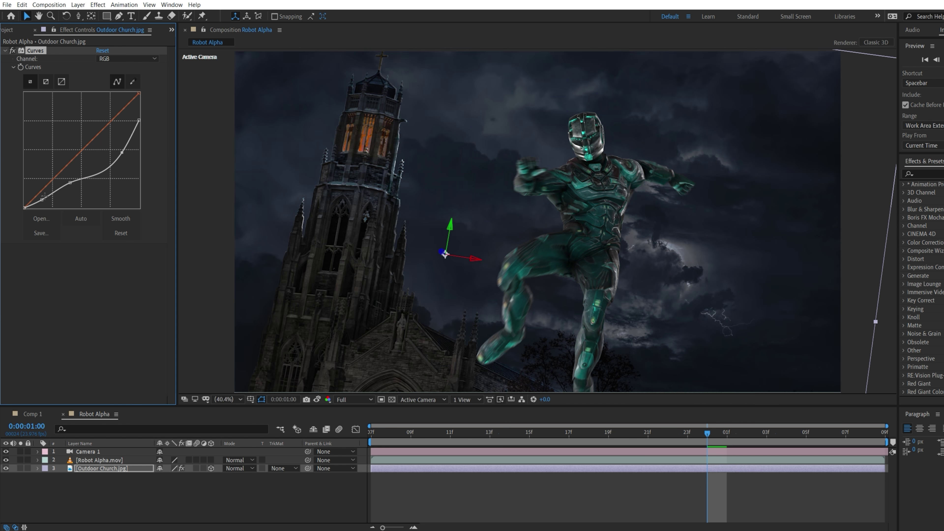
left_click(98, 4)
mouse_move(119, 113)
left_click(316, 463)
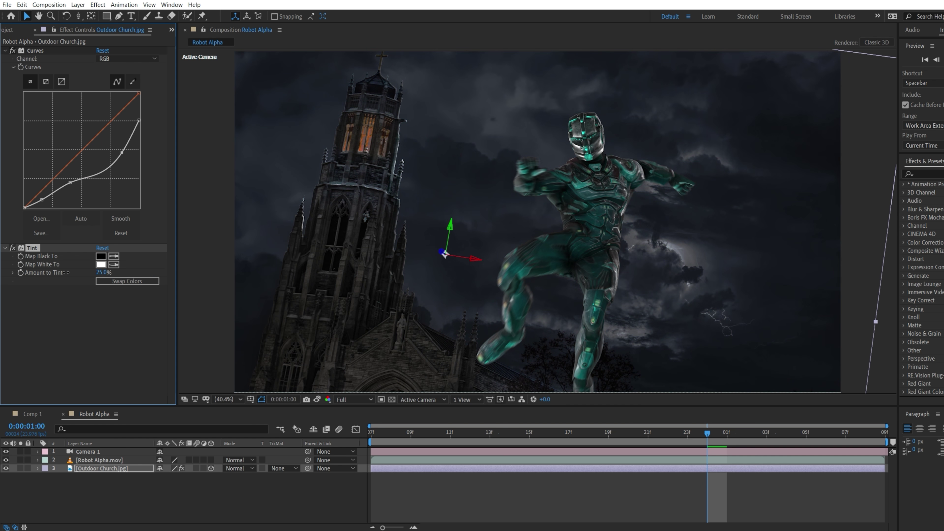
Blur the Outdoor Church.jpg background with a Blur & Sharpen effect
left_click(97, 4)
mouse_move(122, 80)
left_click(320, 86)
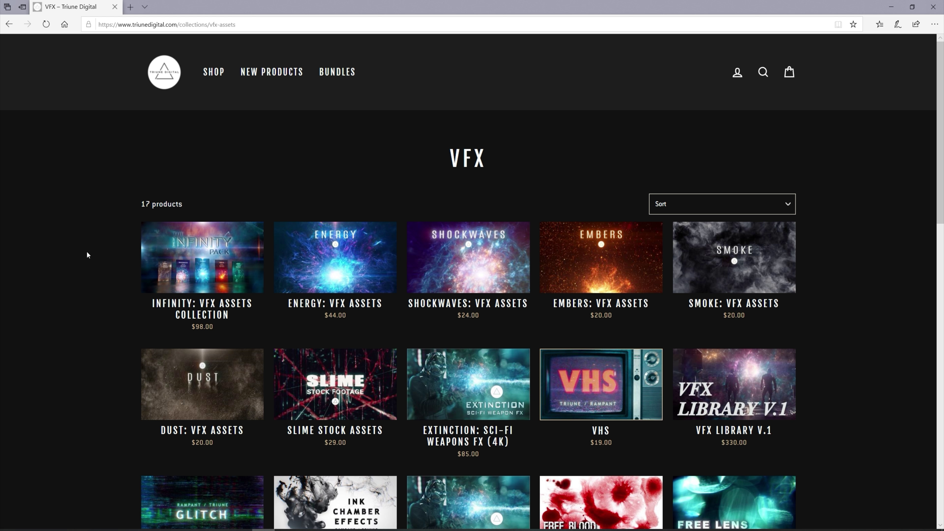
Open the Smoke VFX assets page on the Triune Digital site and review what the pack includes
left_click(710, 261)
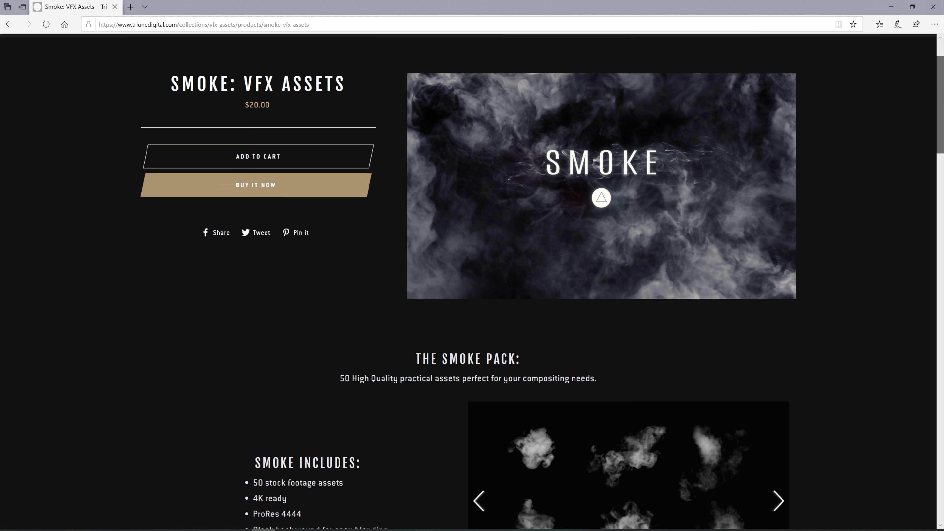
scroll(473, 282, "down", 2)
scroll(473, 282, "down", 4)
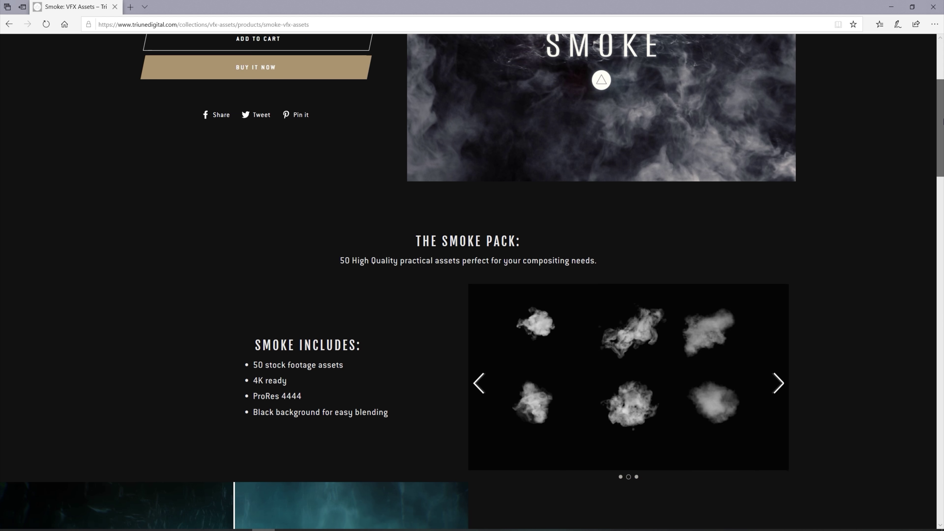
scroll(472, 282, "down", 3)
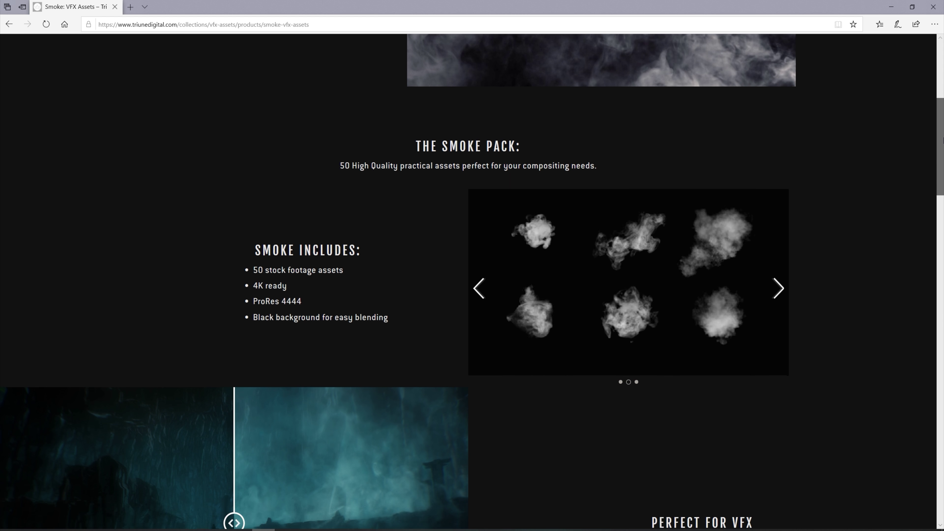
scroll(472, 282, "down", 5)
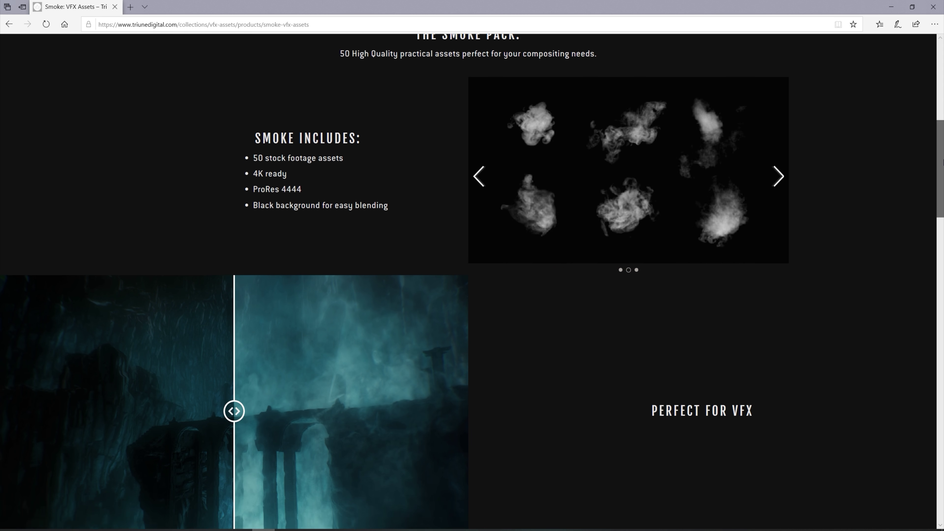
scroll(472, 282, "down", 1)
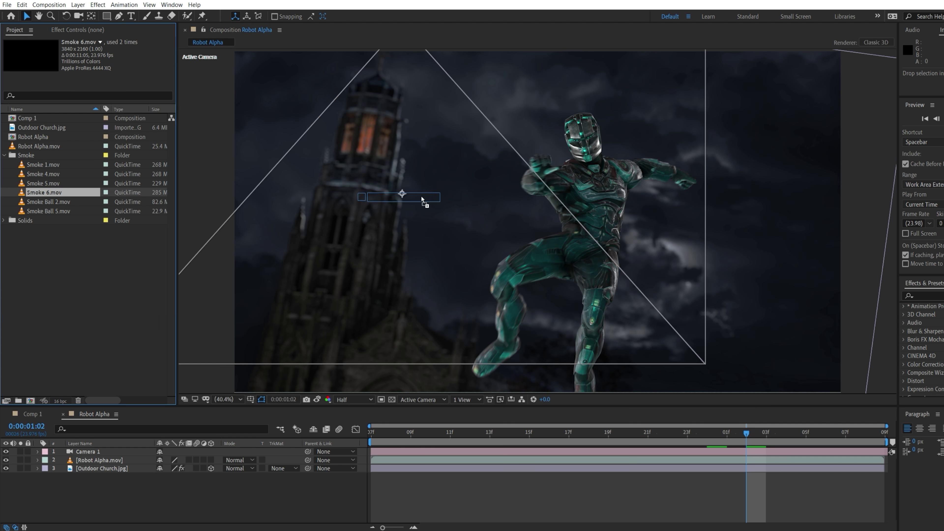
Add Smoke 6.mov to the Robot Alpha composition as the top layer over the robot
key("ctrl+slash")
right_click(537, 213)
mouse_move(483, 268)
left_click(592, 288)
key("Return")
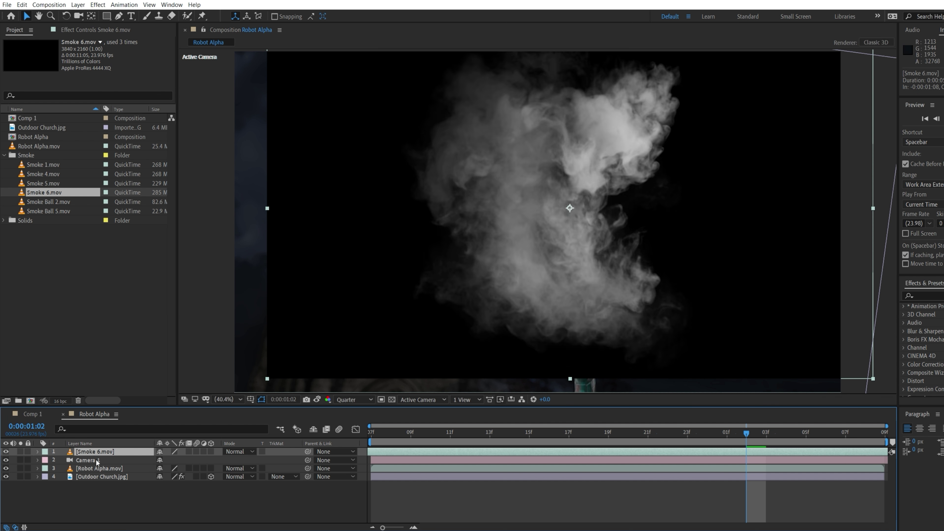
Move to 0:00:01:00 and apply the UnMult effect to the Smoke 6.mov layer to remove its black background
key("Page_Up")
key("Page_Up")
left_click(83, 451)
key("space")
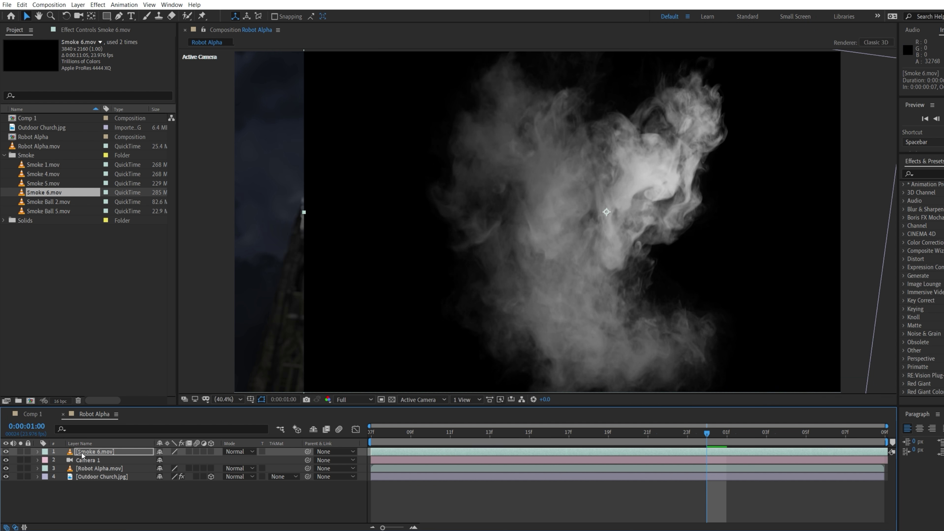
left_click(930, 173)
type("unmult")
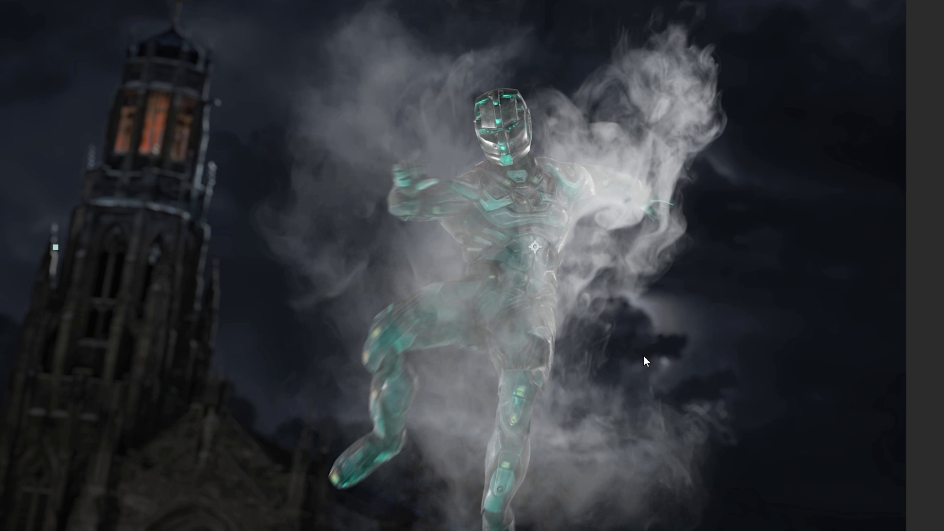
Apply Tint to the Smoke 6.mov layer and map white to the dark teal colour 192221
left_click(98, 4)
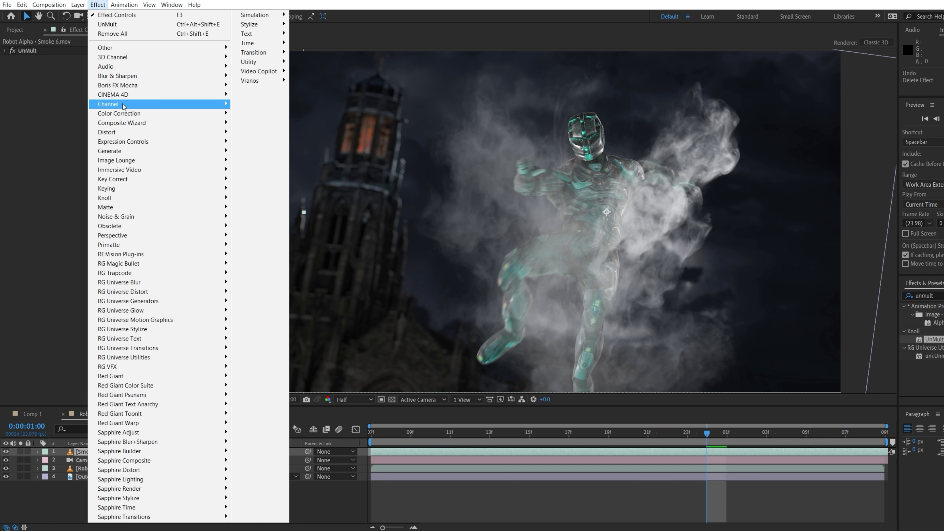
mouse_move(154, 114)
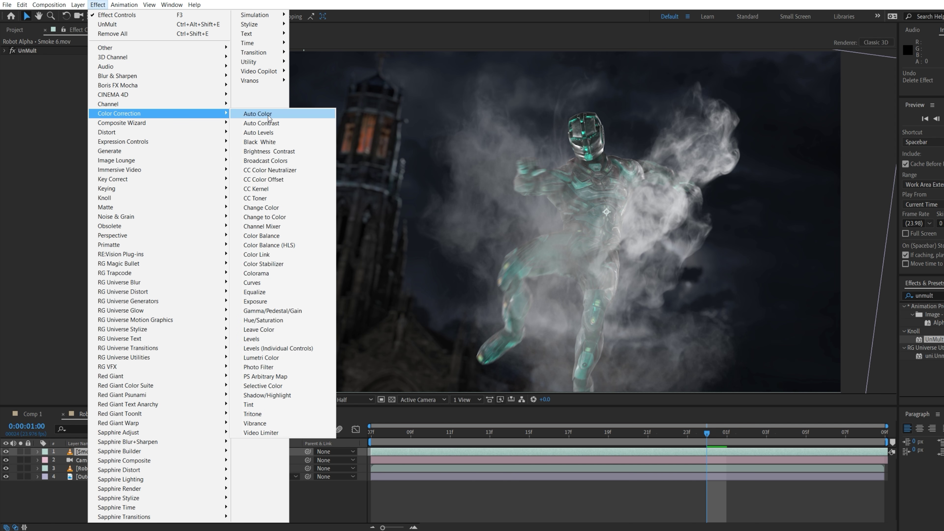
left_click(283, 405)
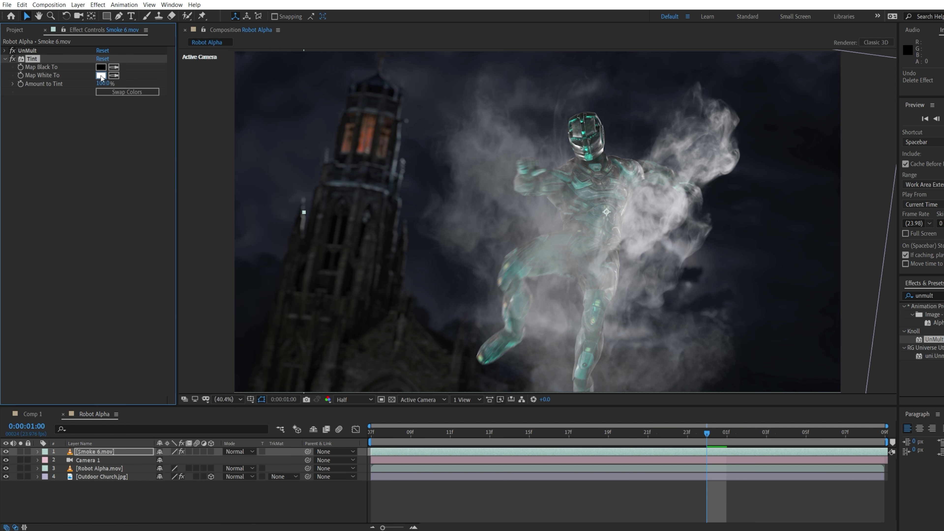
left_click(101, 75)
left_click_drag(201, 145, 201, 169)
left_click_drag(123, 175, 99, 212)
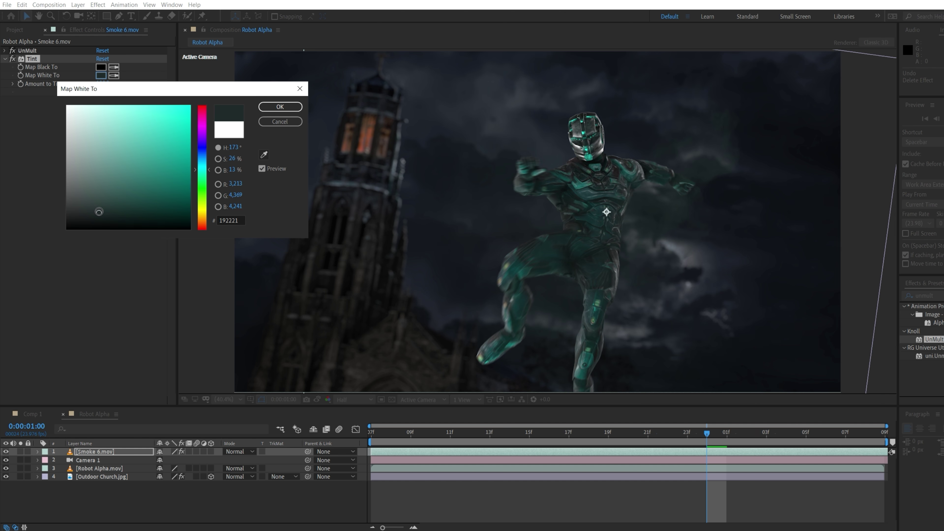
left_click(281, 107)
Apply Curves to the Smoke 6.mov layer and raise the alpha curve steeply to thicken the smoke
left_click(98, 4)
mouse_move(156, 95)
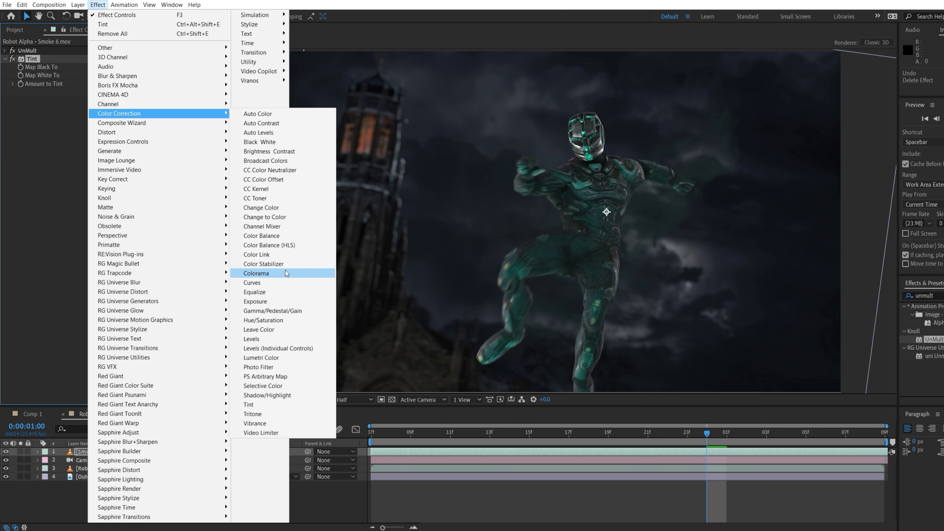
left_click(316, 341)
left_click(148, 108)
left_click_drag(111, 137, 53, 126)
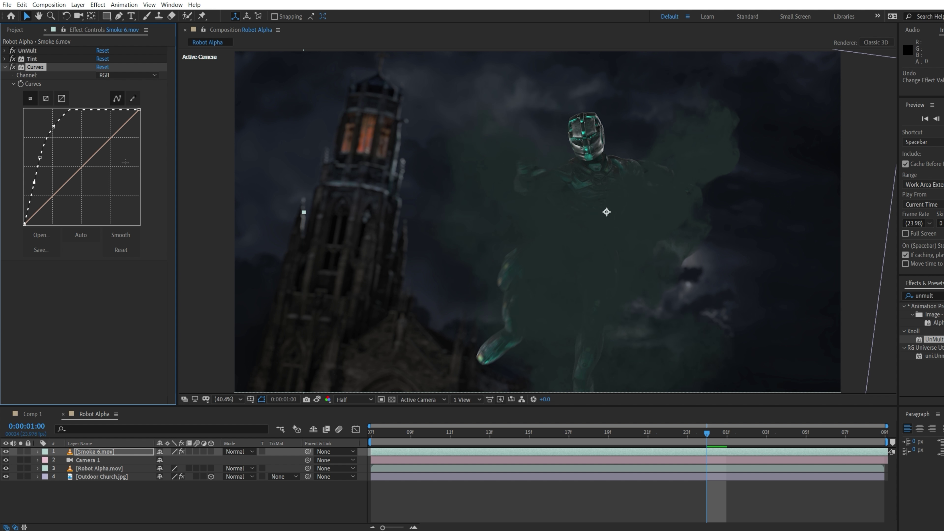
Apply CC Light Sweep to the smoke, centred at 1825.9,510.8 near the robot's head, with width 1101 and sweep intensity 0
left_click(98, 5)
mouse_move(208, 151)
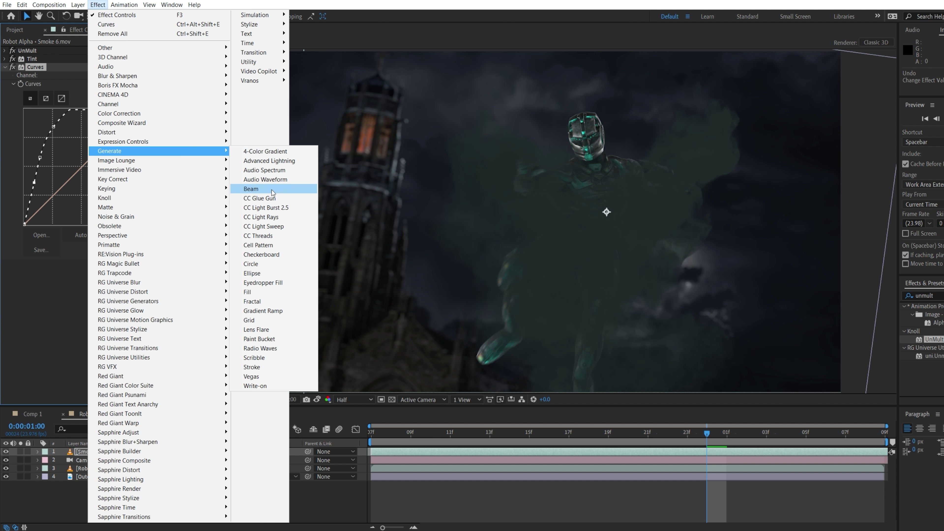
left_click(280, 228)
key("ctrl+shift+alt+j")
mouse_move(606, 111)
left_mouse_down()
mouse_move(512, 95)
mouse_move(539, 109)
mouse_move(591, 105)
left_mouse_up()
left_click_drag(101, 317, 540, 242)
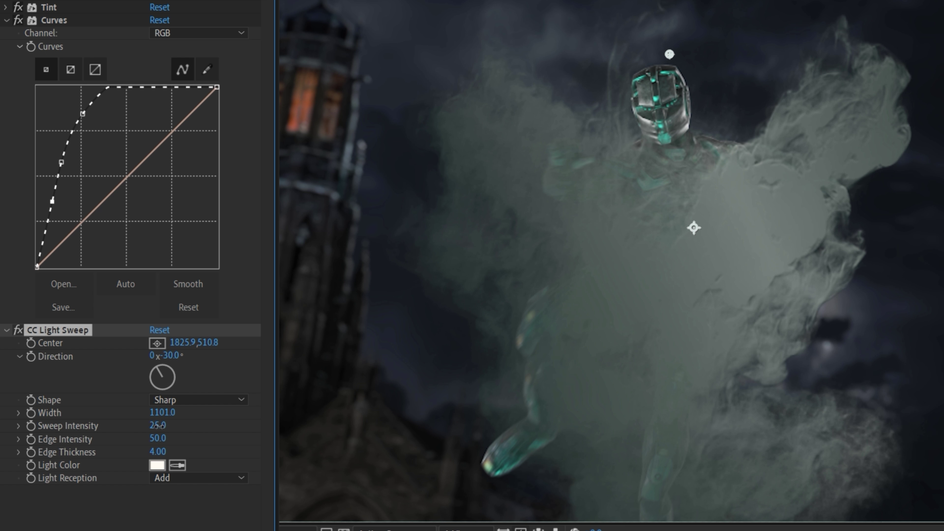
left_click_drag(156, 425, 122, 427)
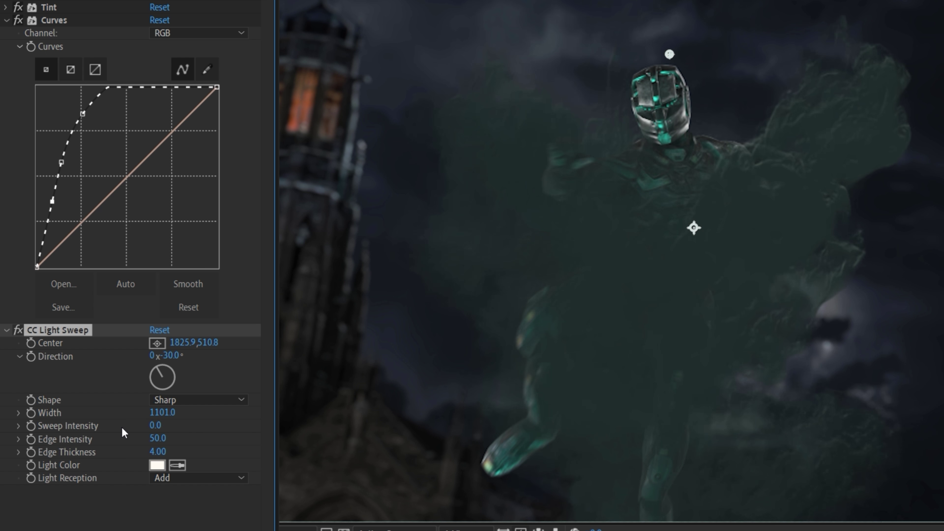
Refine the light sweep with centre 998.5,333.3, width 1558, edge intensity 54 and edge thickness 20
left_click_drag(162, 451, 186, 452)
left_click_drag(622, 70, 619, 94)
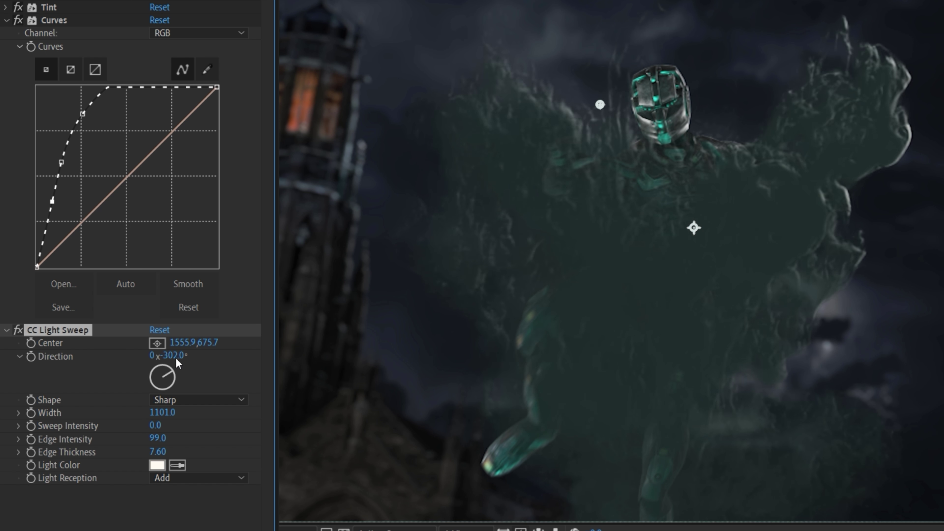
left_click_drag(164, 412, 224, 414)
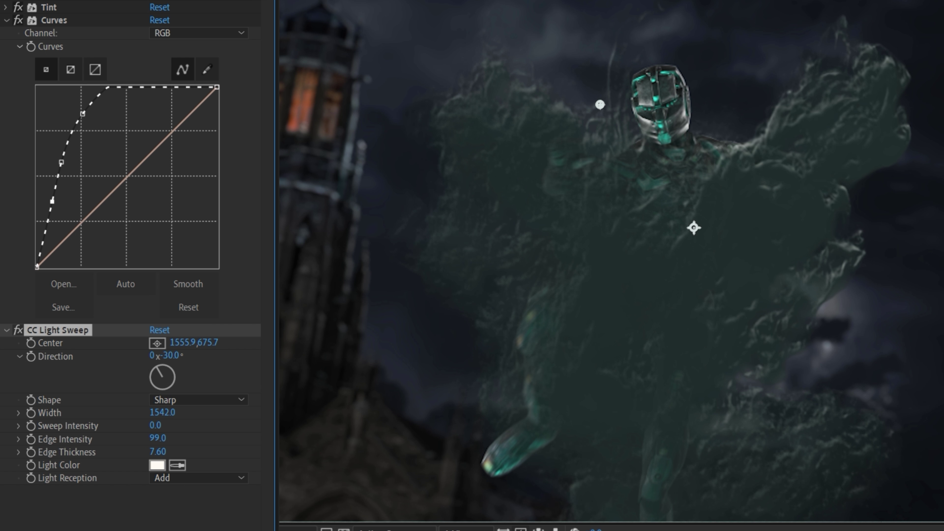
left_click_drag(599, 106, 519, 37)
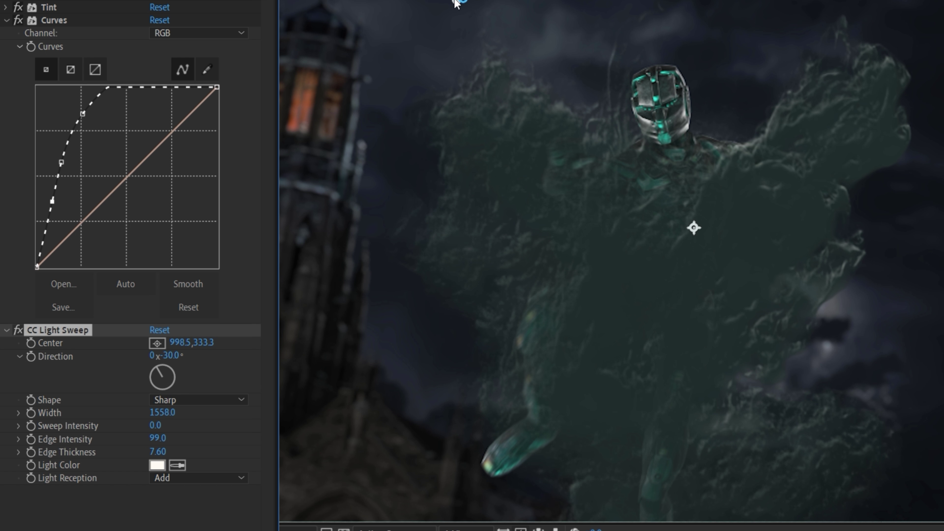
left_click_drag(158, 438, 150, 445)
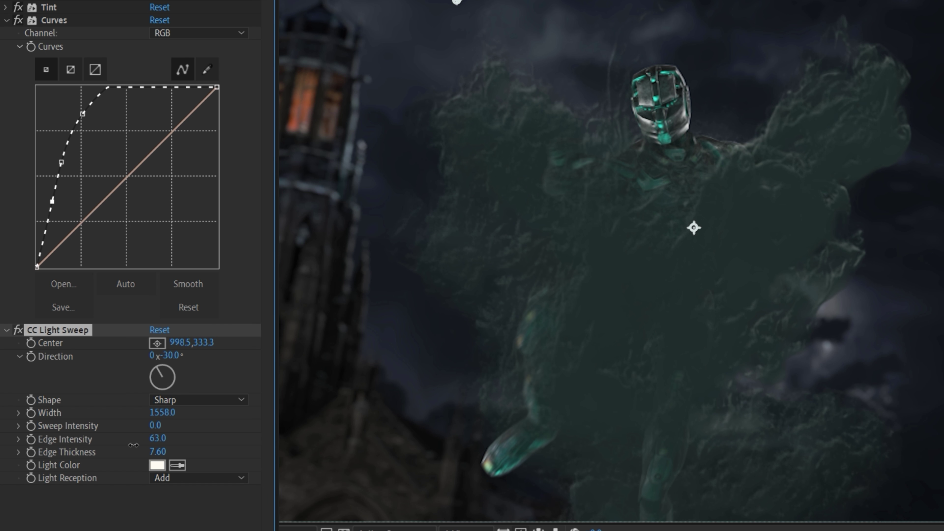
left_click_drag(170, 452, 276, 454)
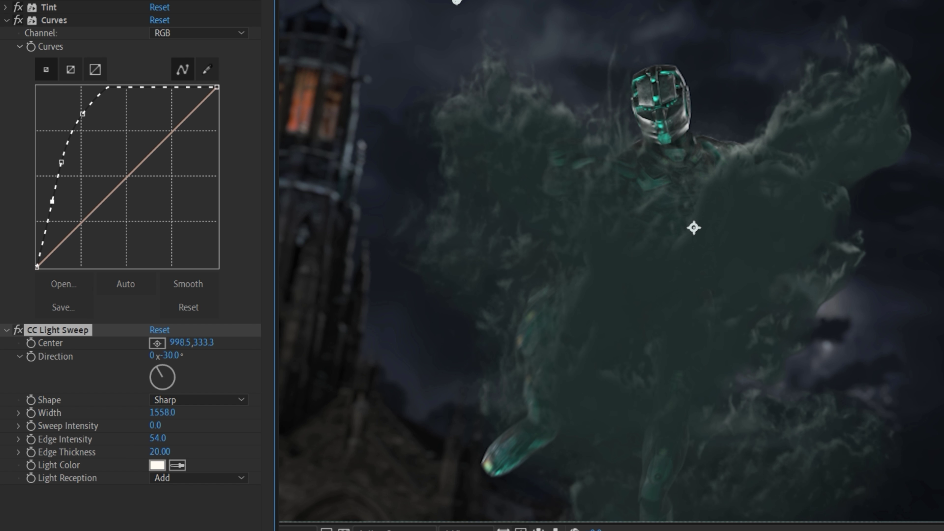
Set the light colour of the smoke's CC Light Sweep to a bright teal green
left_click(156, 467)
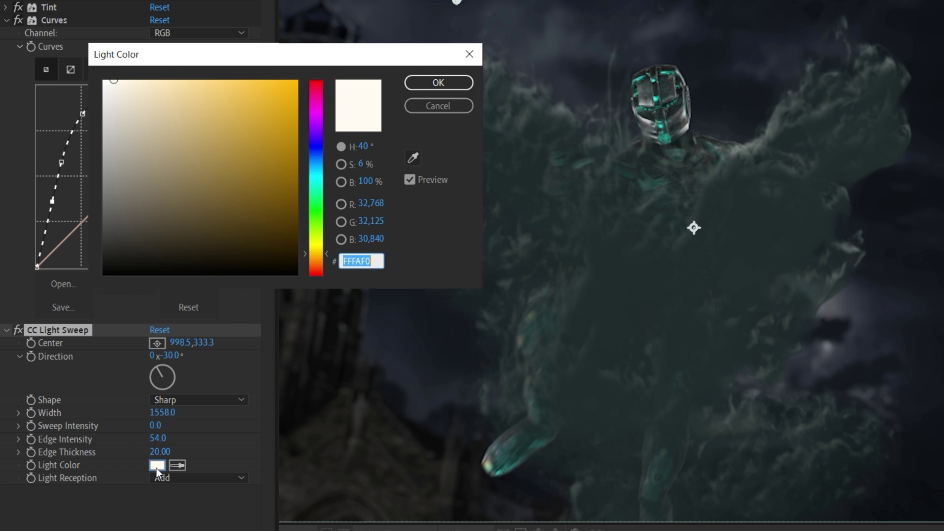
left_click(316, 185)
left_click_drag(270, 154, 230, 61)
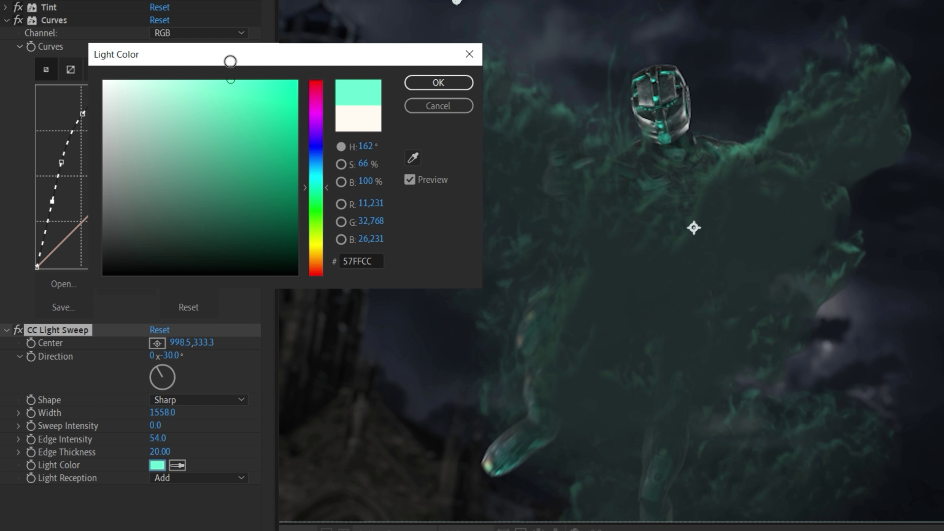
key("Return")
Readjust the points of the smoke's alpha curve to refine its thickness and edge softness
mouse_move(62, 163)
left_mouse_down()
mouse_move(114, 183)
mouse_move(39, 154)
mouse_move(61, 163)
left_mouse_up()
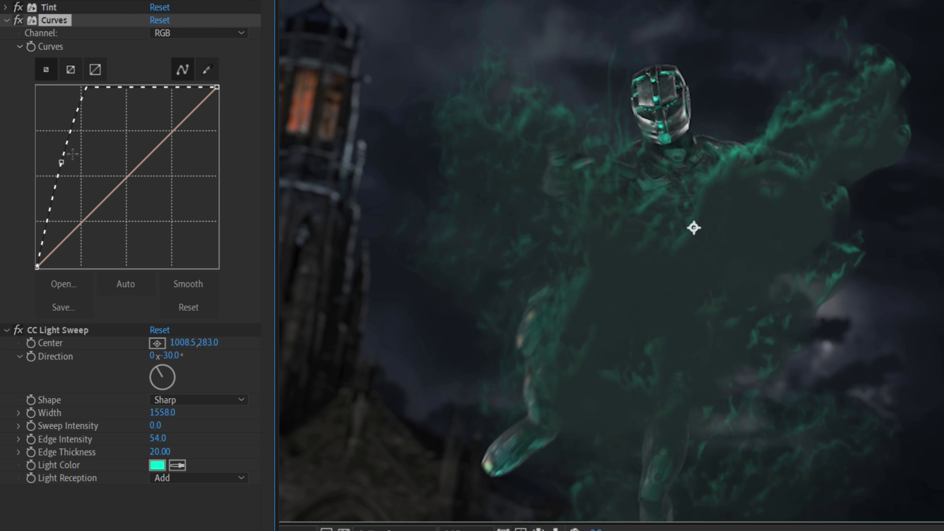
left_click_drag(52, 202, 53, 200)
left_click_drag(76, 117, 102, 164)
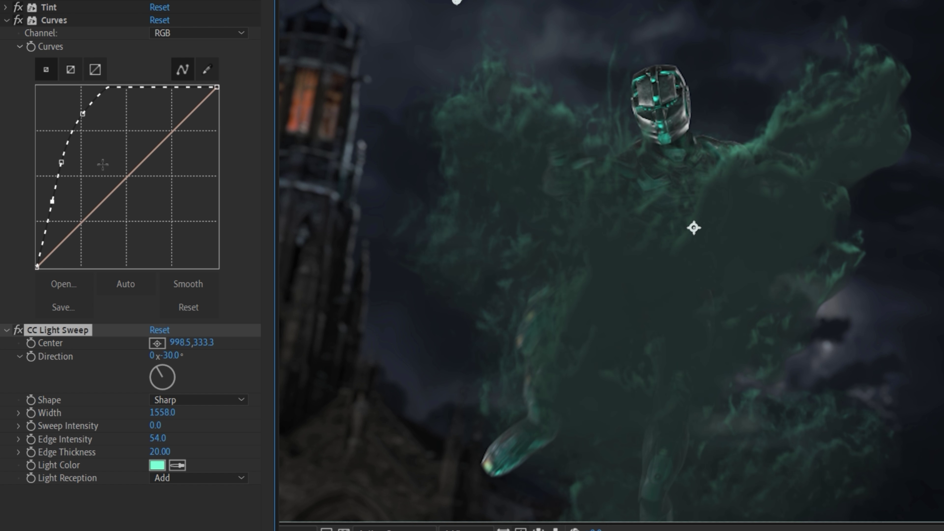
Apply Fractal Noise to the Smoke 6.mov layer and set its blending mode to Overlay
left_click(98, 5)
mouse_move(209, 216)
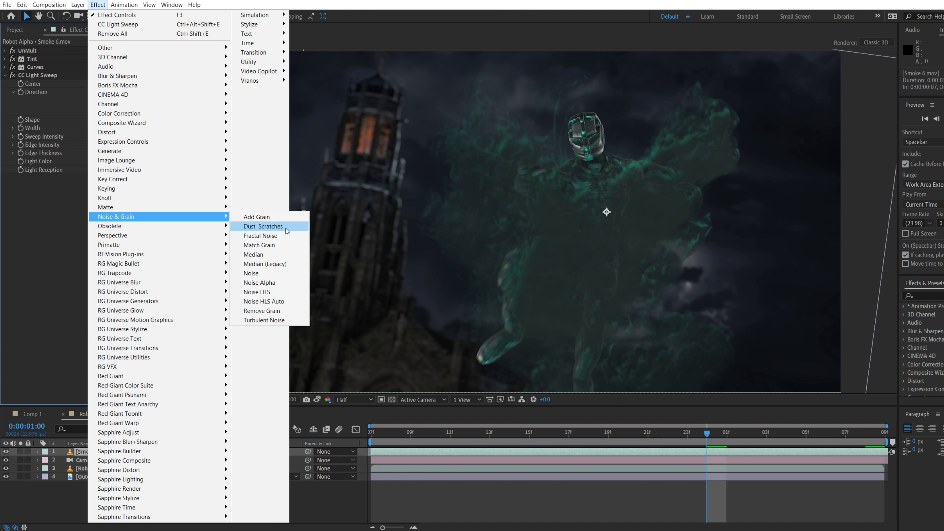
left_click(260, 236)
left_click(145, 306)
left_click(143, 366)
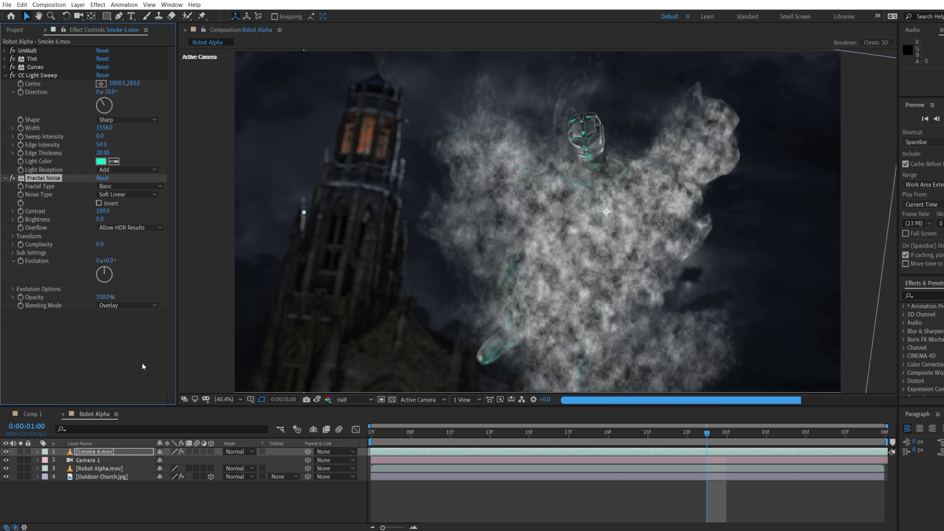
Set the smoke's Fractal Noise opacity to 64% and its scale to 219
left_click_drag(105, 298, 87, 300)
left_click(12, 237)
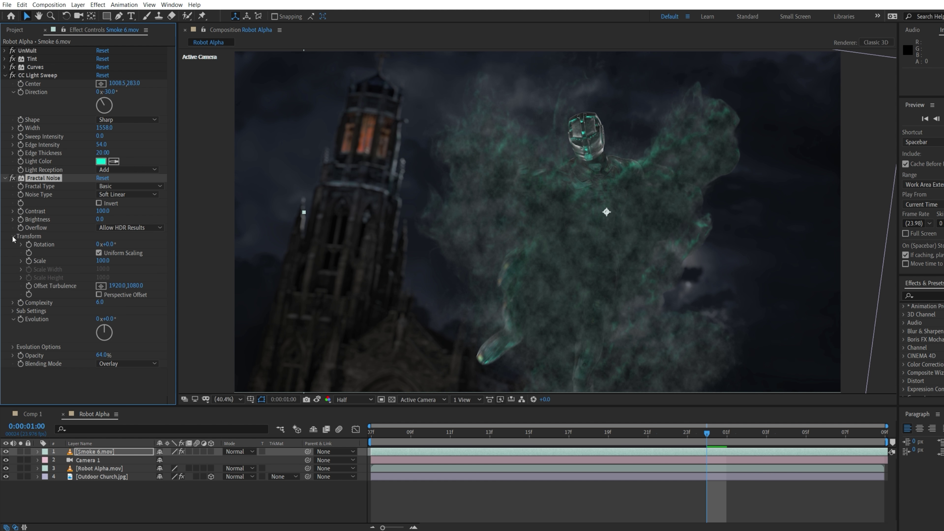
left_click(104, 261)
type("219")
key("Return")
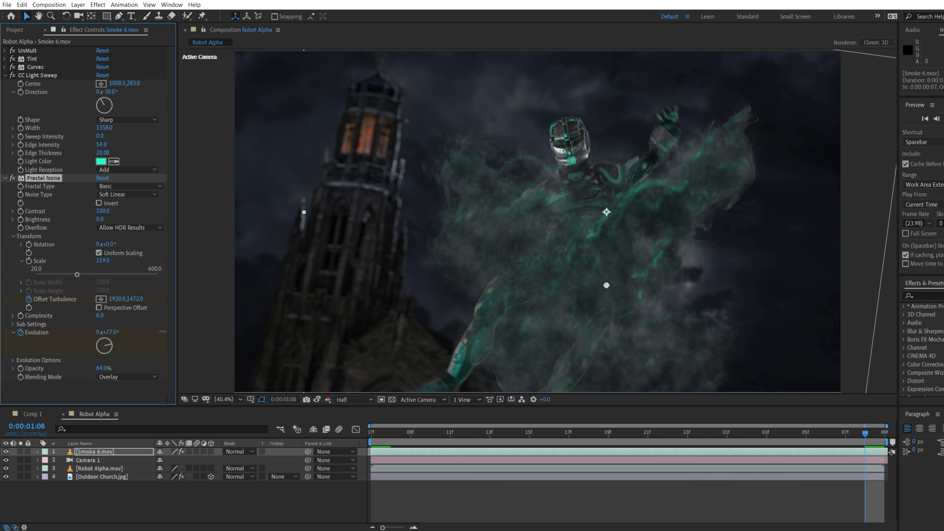
Add a second Curves effect to Smoke 6.mov, shift its black point inward and switch it to the green channel
left_click(98, 4)
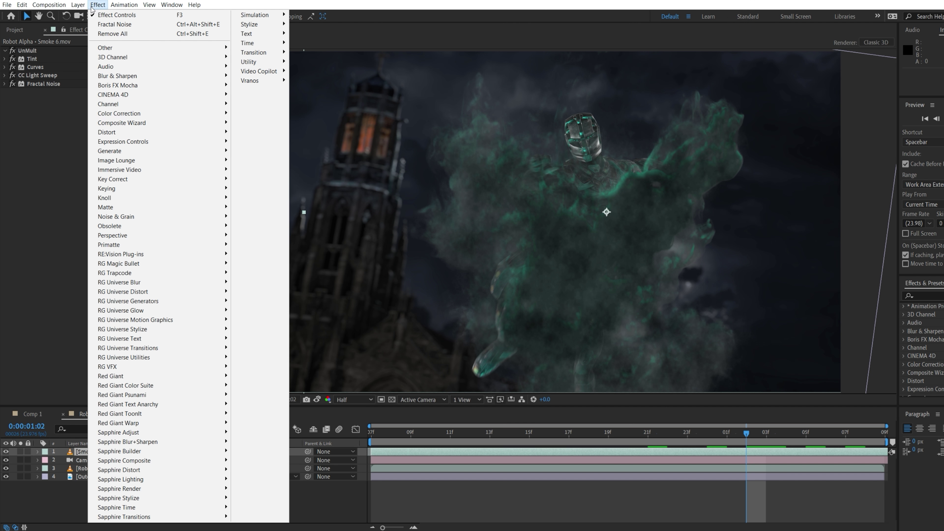
mouse_move(119, 113)
left_click(252, 282)
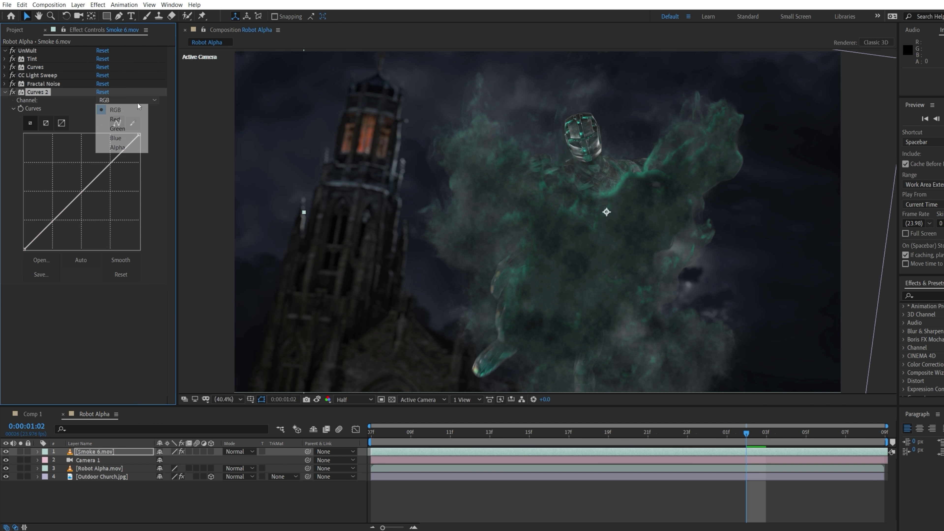
left_click_drag(23, 249, 30, 249)
left_click(127, 100)
left_click(111, 125)
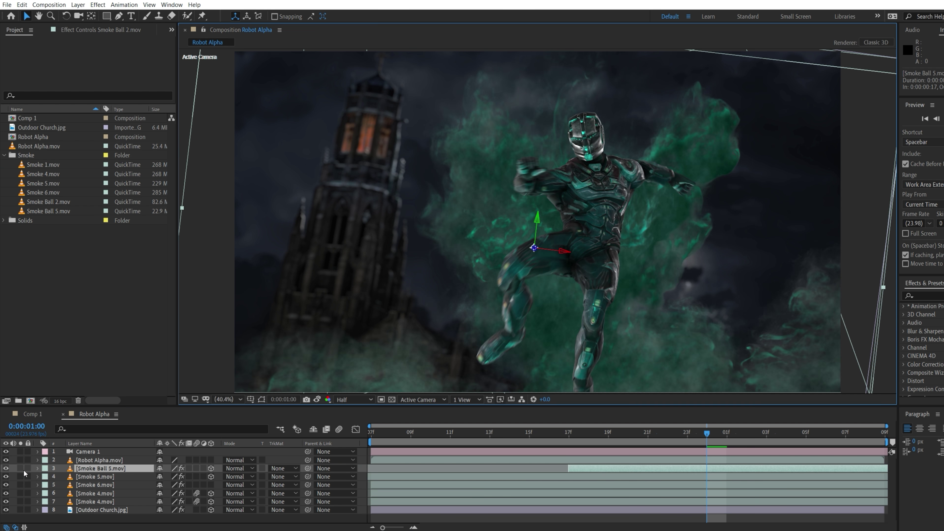
Solo Smoke Ball 5.mov to preview it and turn on the visibility of Smoke Ball 2.mov and Smoke 1.mov
left_click(20, 468)
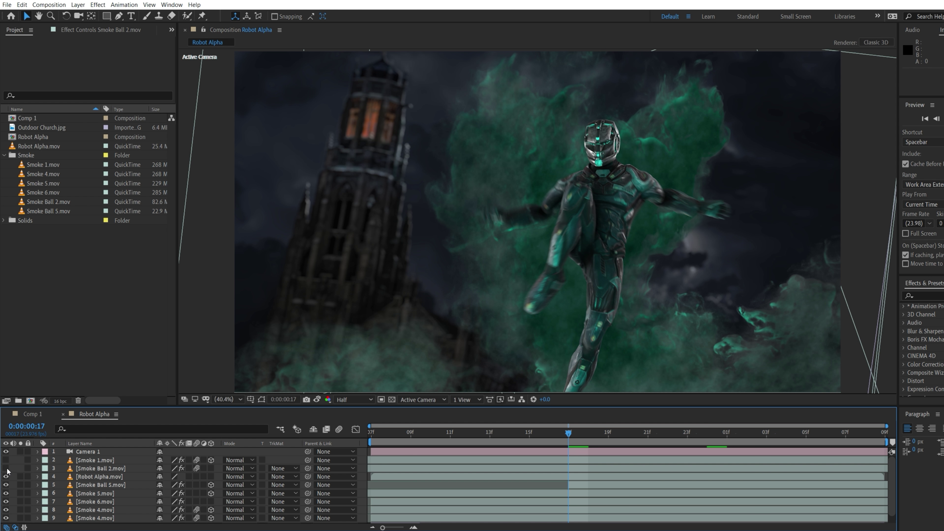
left_click(6, 468)
left_click(7, 463)
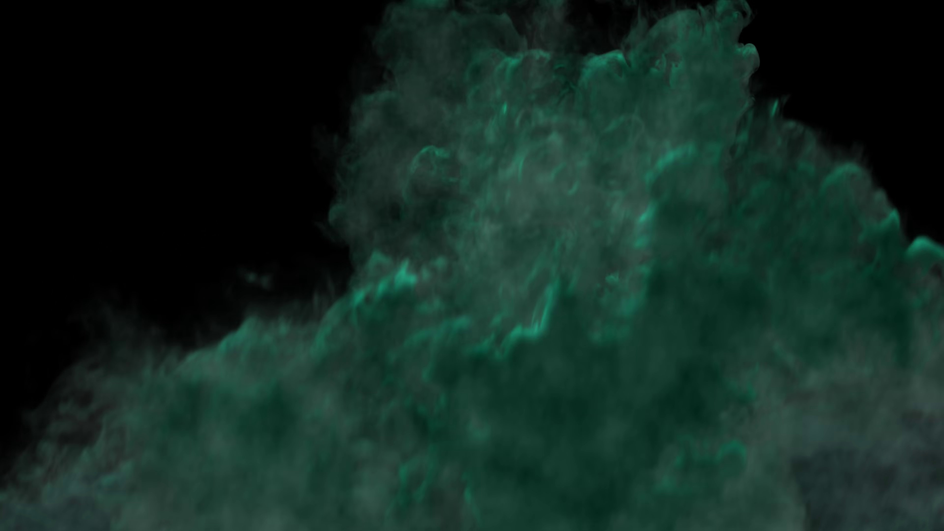
Add Dust Fall Close 7.mov below the camera layer, shift it earlier in time and set its blend mode to Screen
left_click_drag(52, 137, 103, 459)
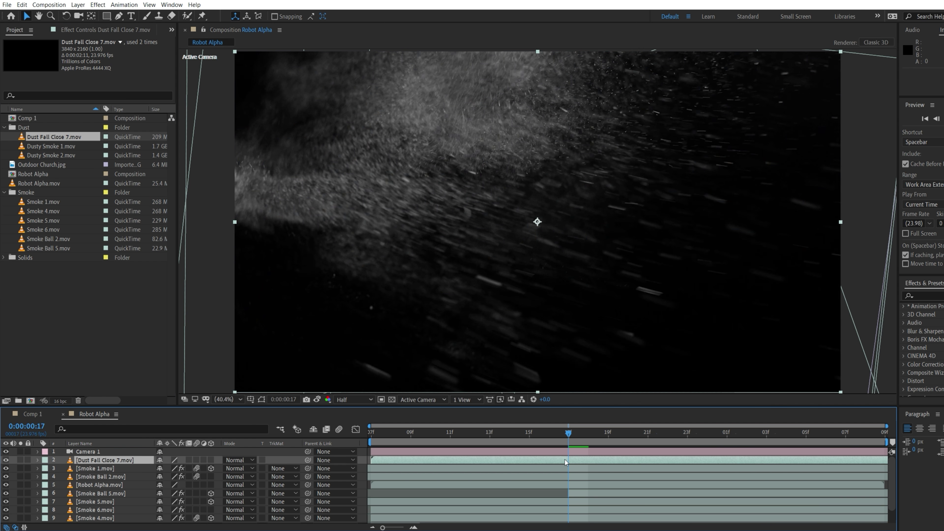
left_click_drag(566, 462, 304, 464)
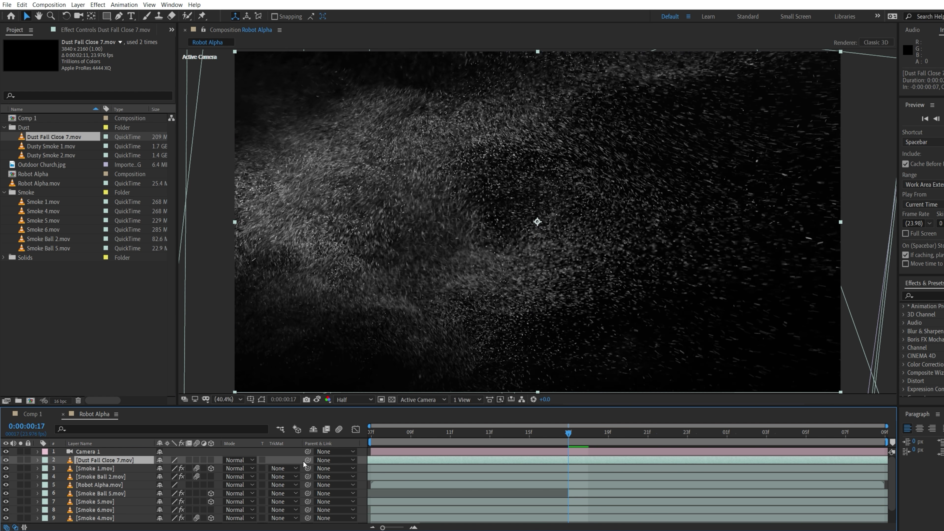
left_click(239, 461)
left_click(260, 194)
Grade the dust layer with Curves, lowering RGB and red and raising green, and set its opacity to 34%
key("ctrl+alt+shift+e")
left_click_drag(111, 122, 85, 157)
left_click(127, 58)
left_click(117, 76)
left_click(127, 59)
left_click_drag(77, 154, 70, 151)
key("t")
left_click_drag(166, 470, 133, 469)
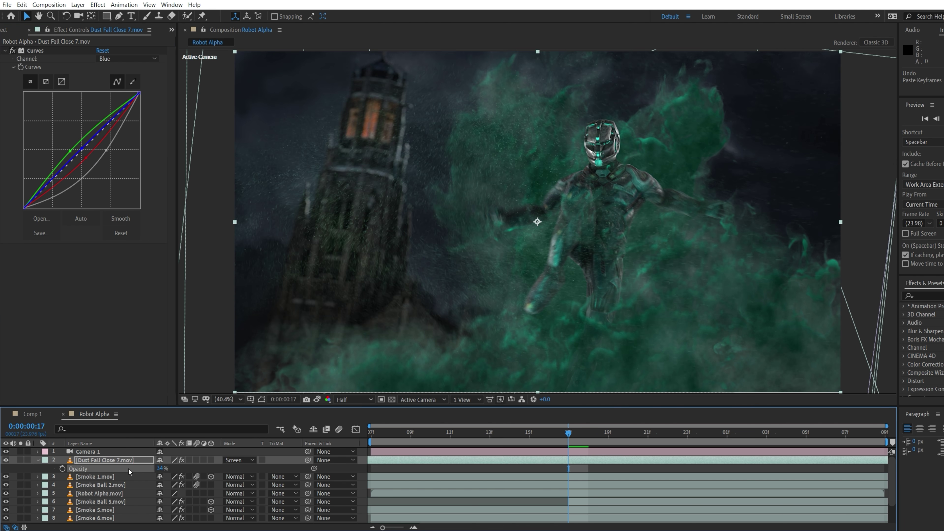
Create an adjustment layer with Optical Glow set to amount 2, size 80, falloff 59, highlights only 34% and highlight rolloff 30%
mouse_move(81, 15)
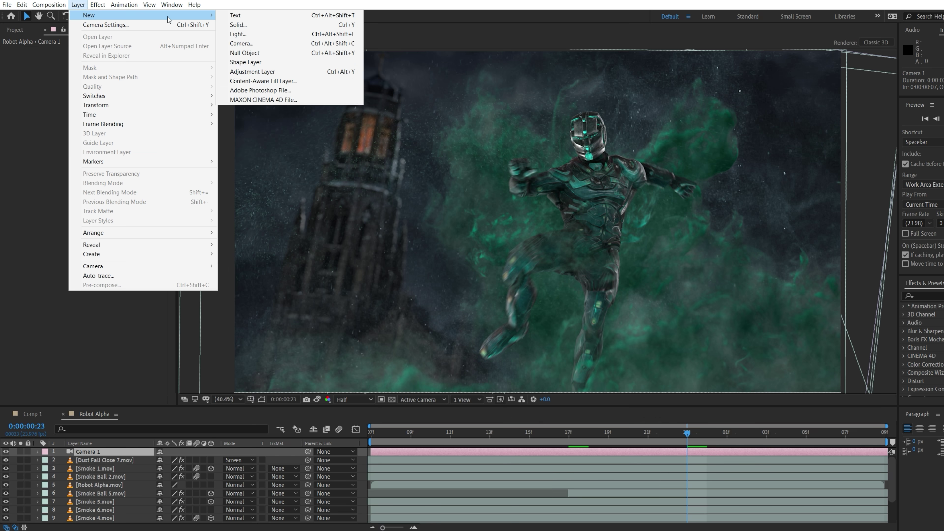
left_click(245, 72)
left_click(98, 5)
mouse_move(223, 366)
left_click(262, 394)
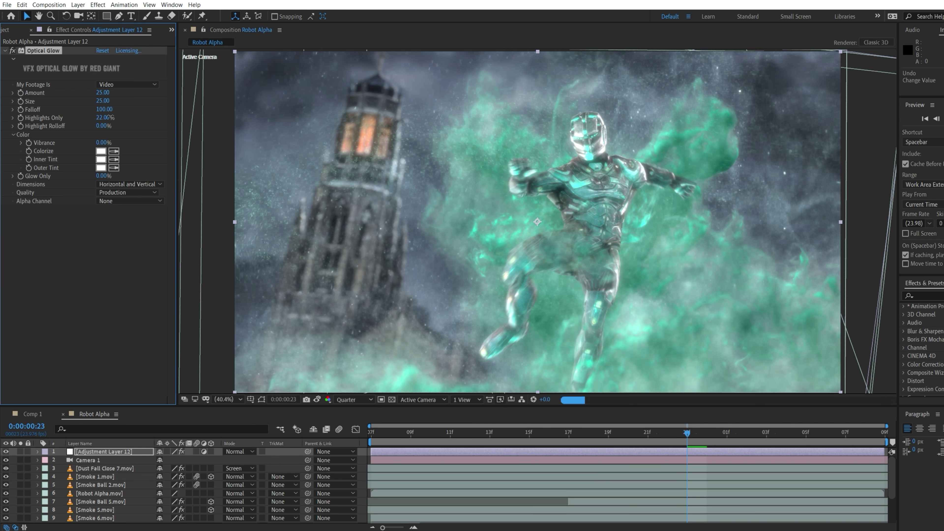
key("ctrl+v")
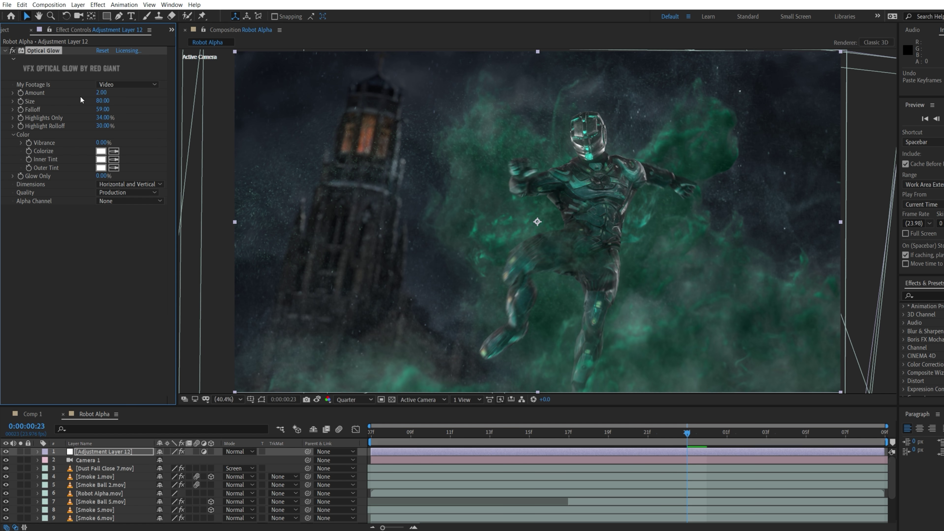
Add Curves and Apply Color LUT to the adjustment layer, loading the Annihilation (2018) - LOG.cube file
left_click(98, 4)
mouse_move(168, 88)
left_click(275, 277)
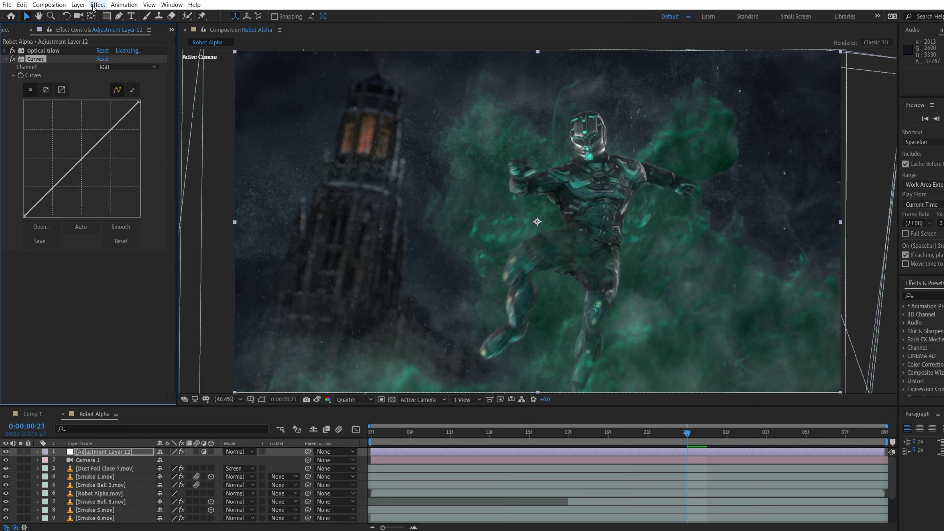
left_click(98, 5)
mouse_move(251, 63)
left_click(319, 62)
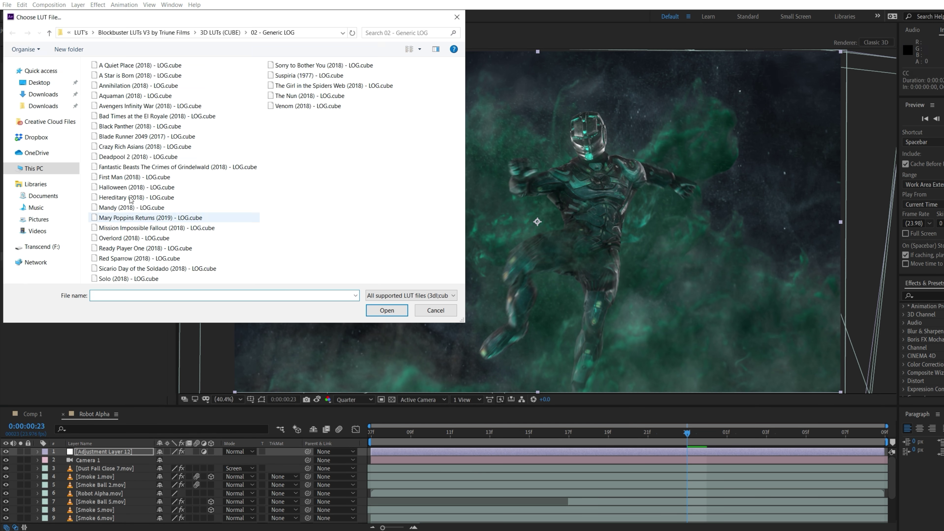
double_click(131, 86)
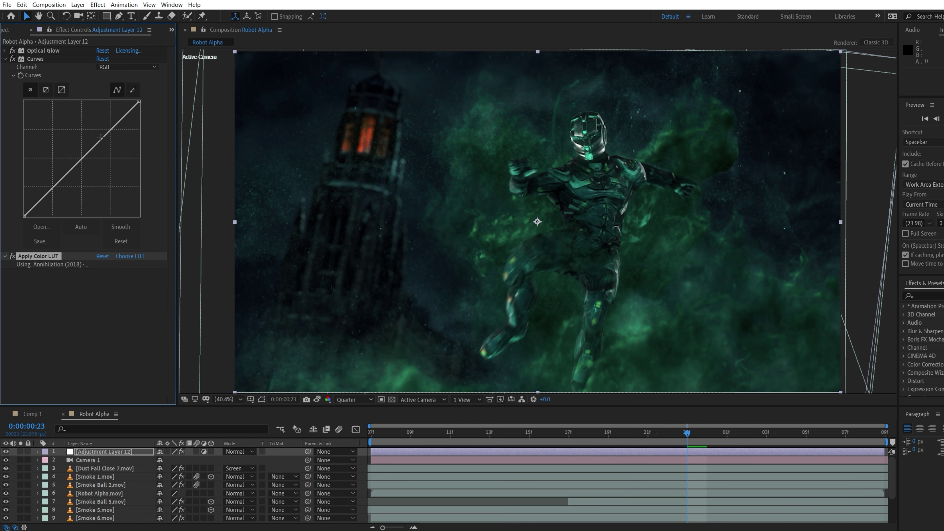
Brighten the image with the Curves before the LUT, and add a second Curves after it with raised midtones
left_click(94, 144)
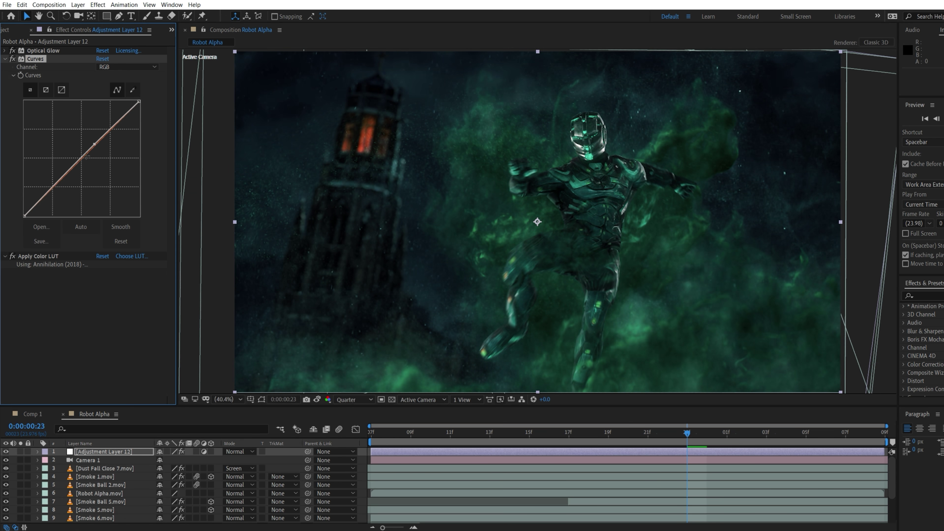
left_click_drag(31, 205, 29, 207)
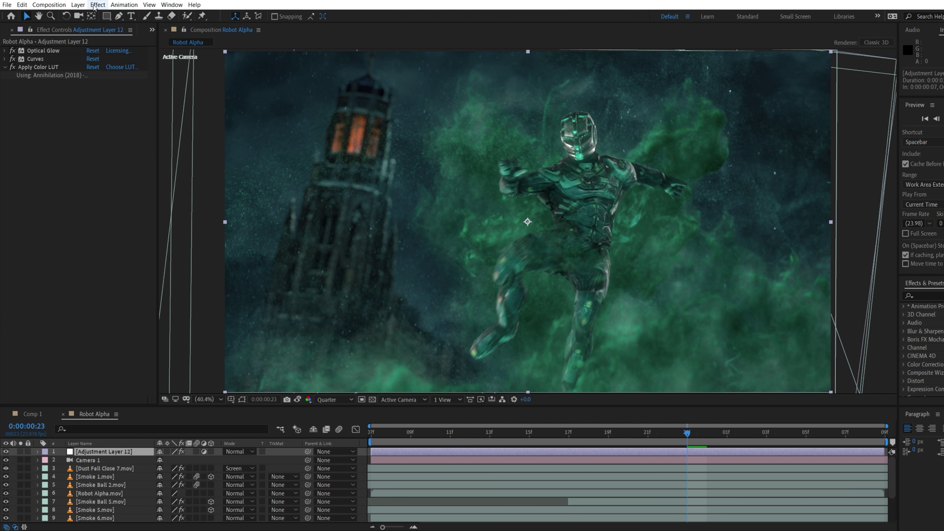
left_click(98, 5)
mouse_move(128, 114)
left_click(267, 282)
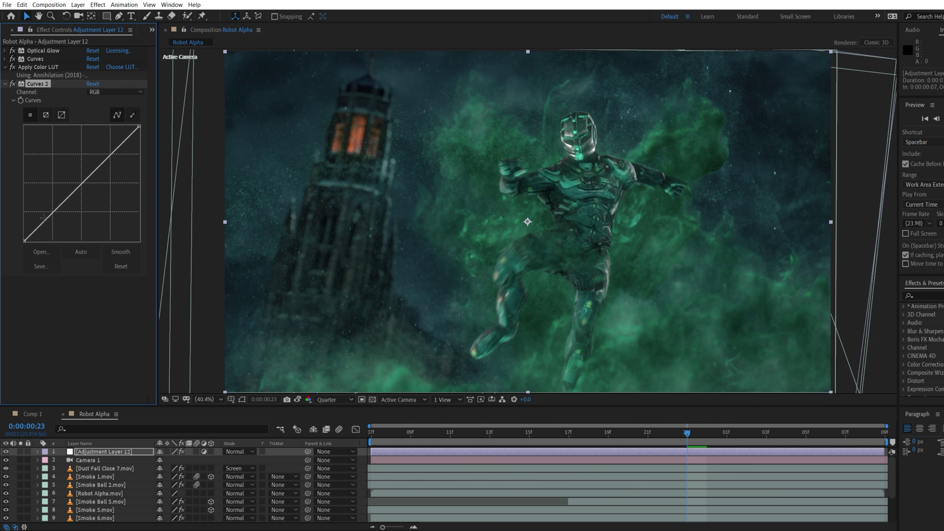
left_click_drag(82, 186, 82, 173)
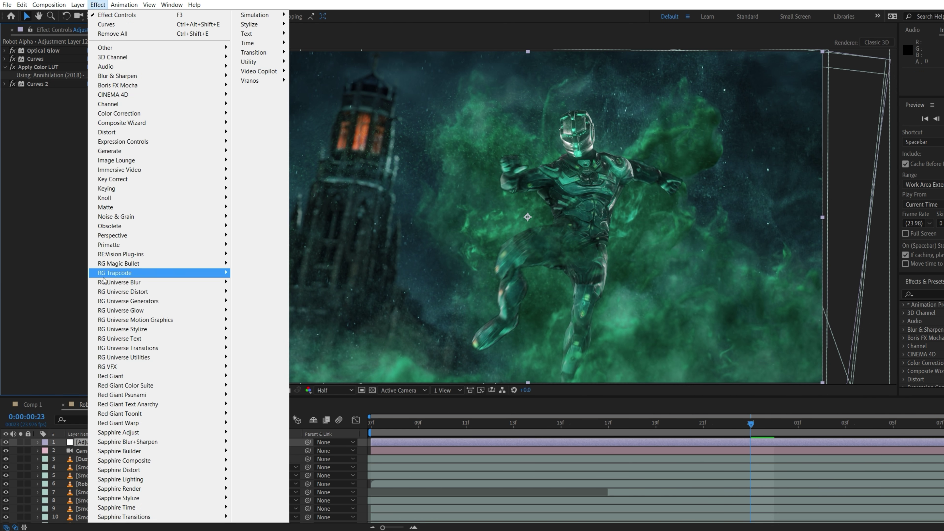
Apply uni.Camera Shake and an RG Universe Distort effect to the adjustment layer
mouse_move(223, 359)
left_click(253, 361)
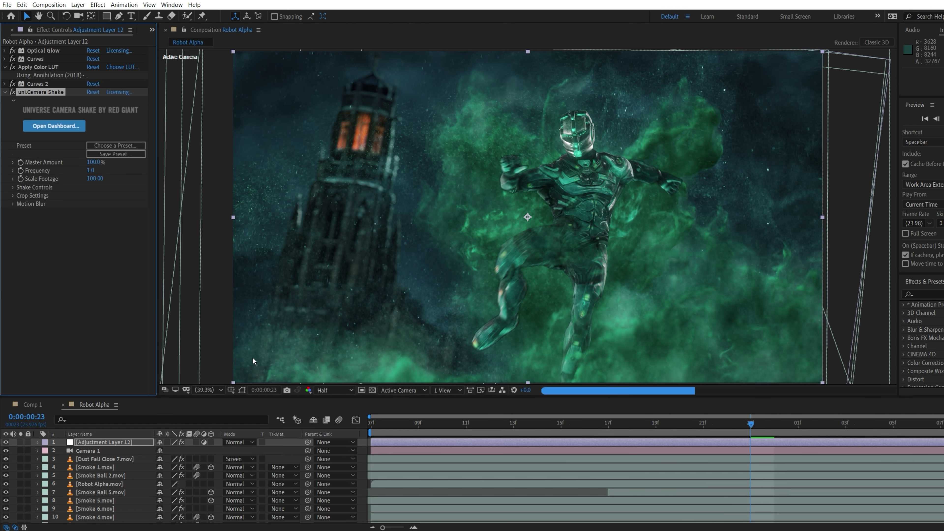
left_click(98, 4)
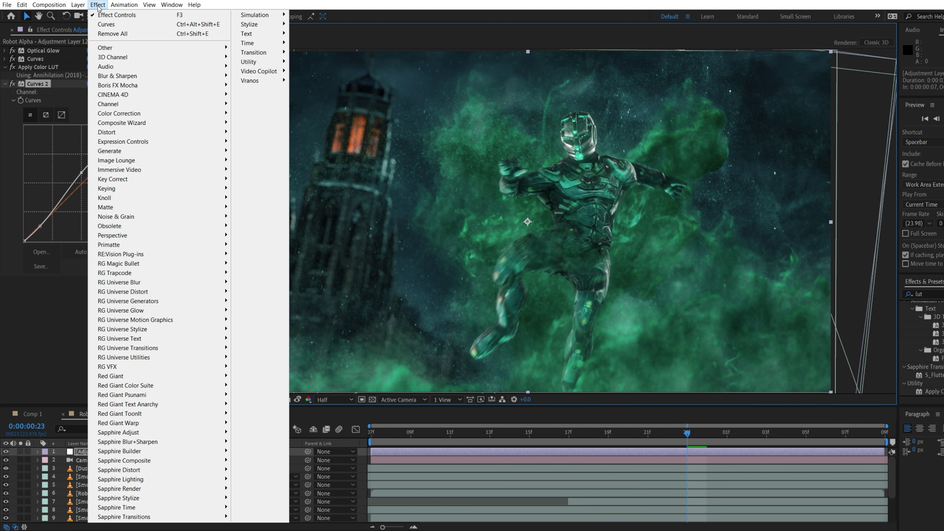
mouse_move(148, 293)
left_click(268, 291)
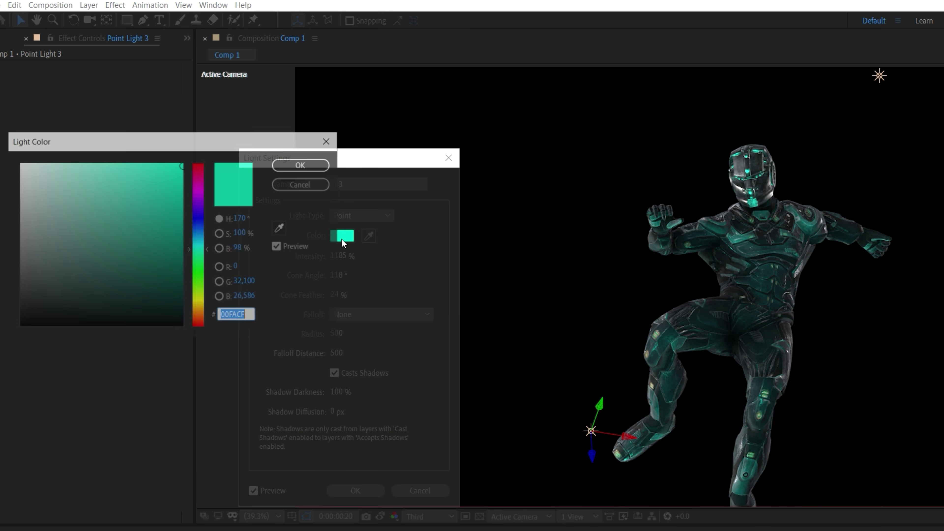
Change the colour of Point Light 3 in Comp 1 to red FA0015 and accept the light settings
left_click(203, 167)
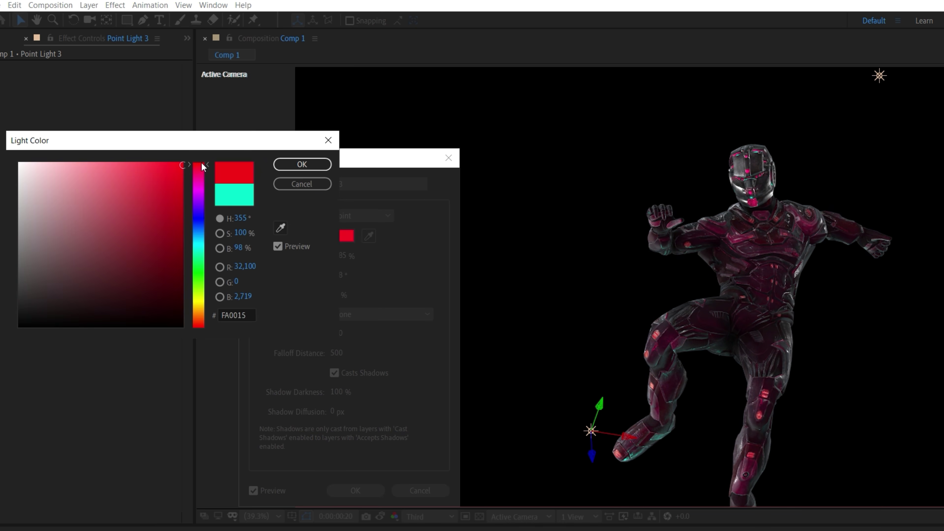
left_click(301, 164)
left_click(355, 491)
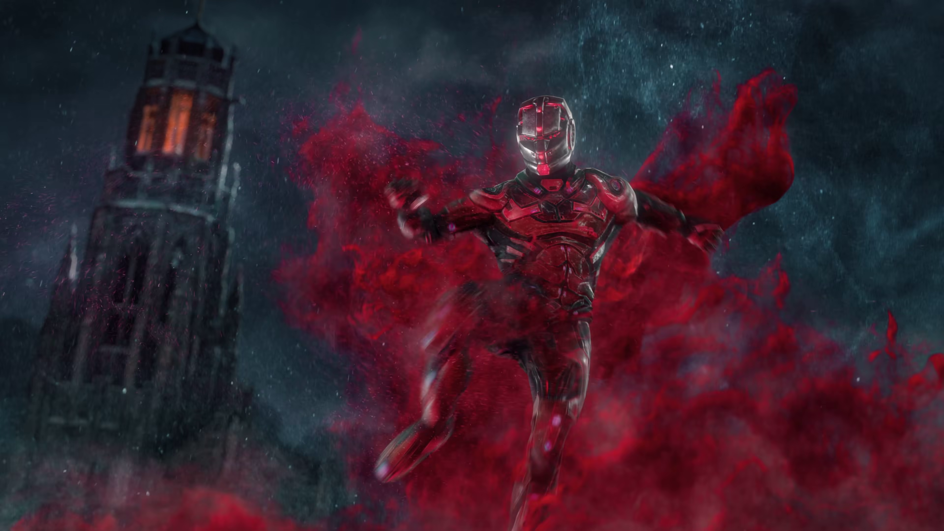